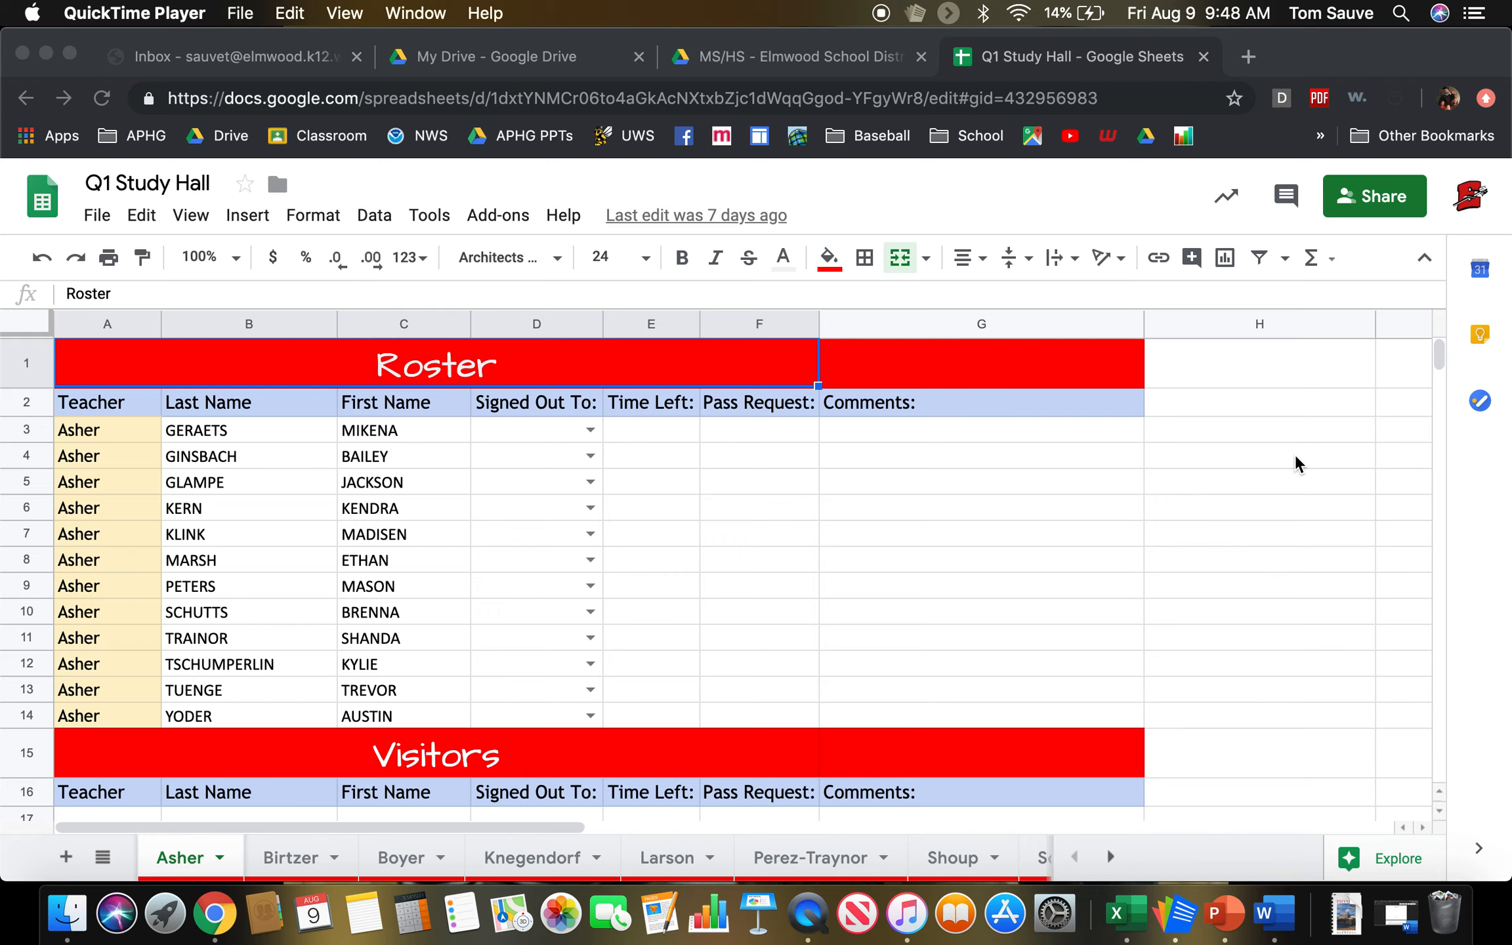
Sign the student in row 4 of the roster out to the teacher listed directly after Library
{"action": "left_click", "coordinate": [591, 454]}
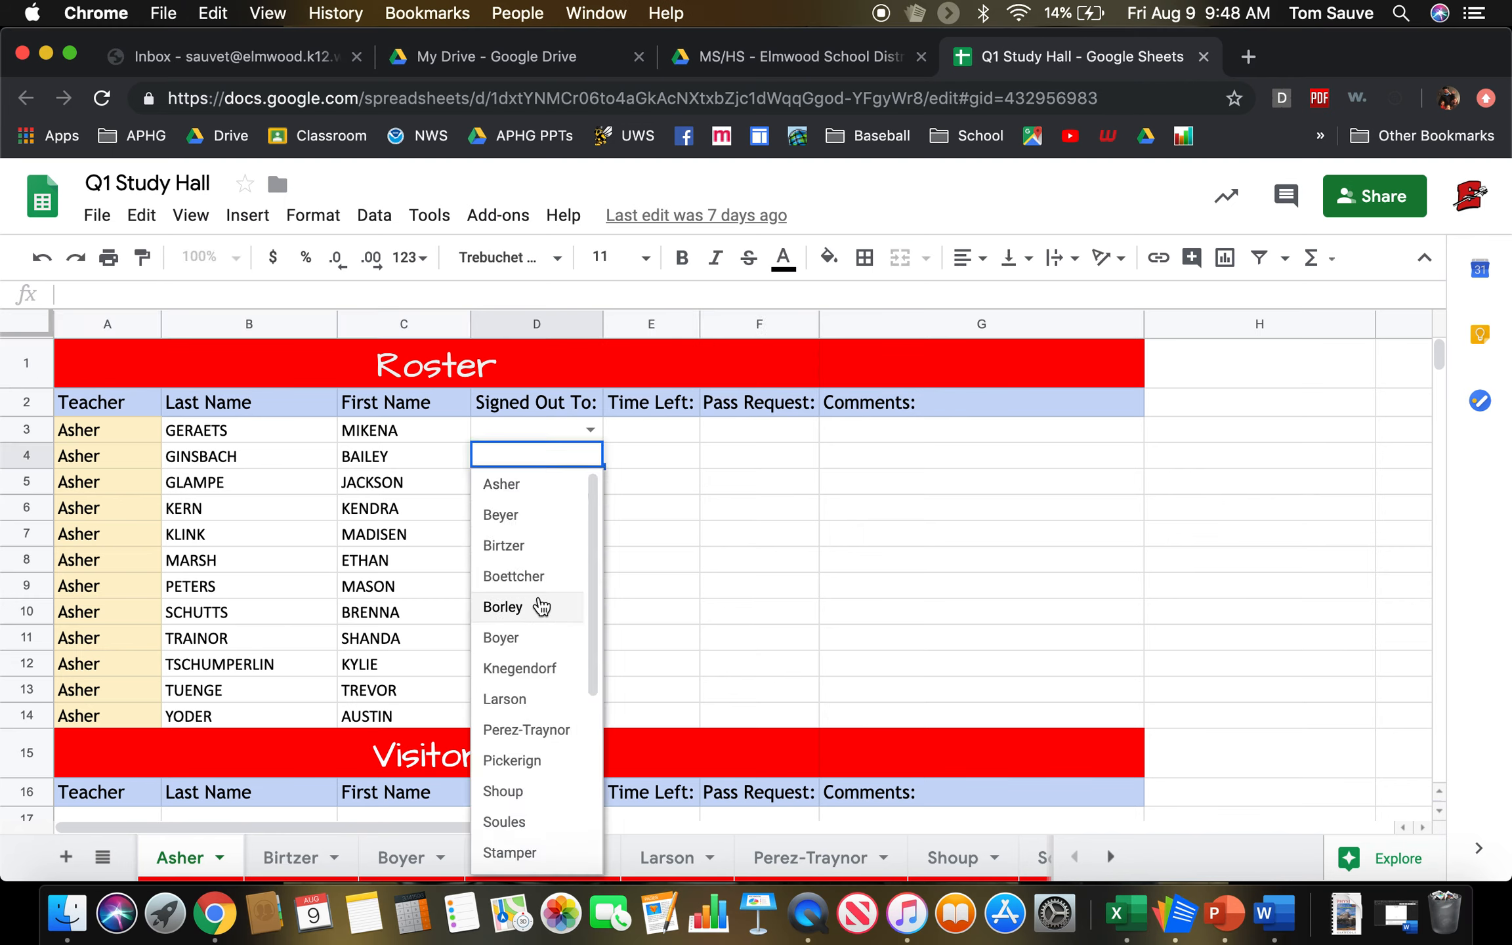
{"action": "scroll", "coordinate": [541, 607], "scroll_direction": "down", "scroll_amount": 5}
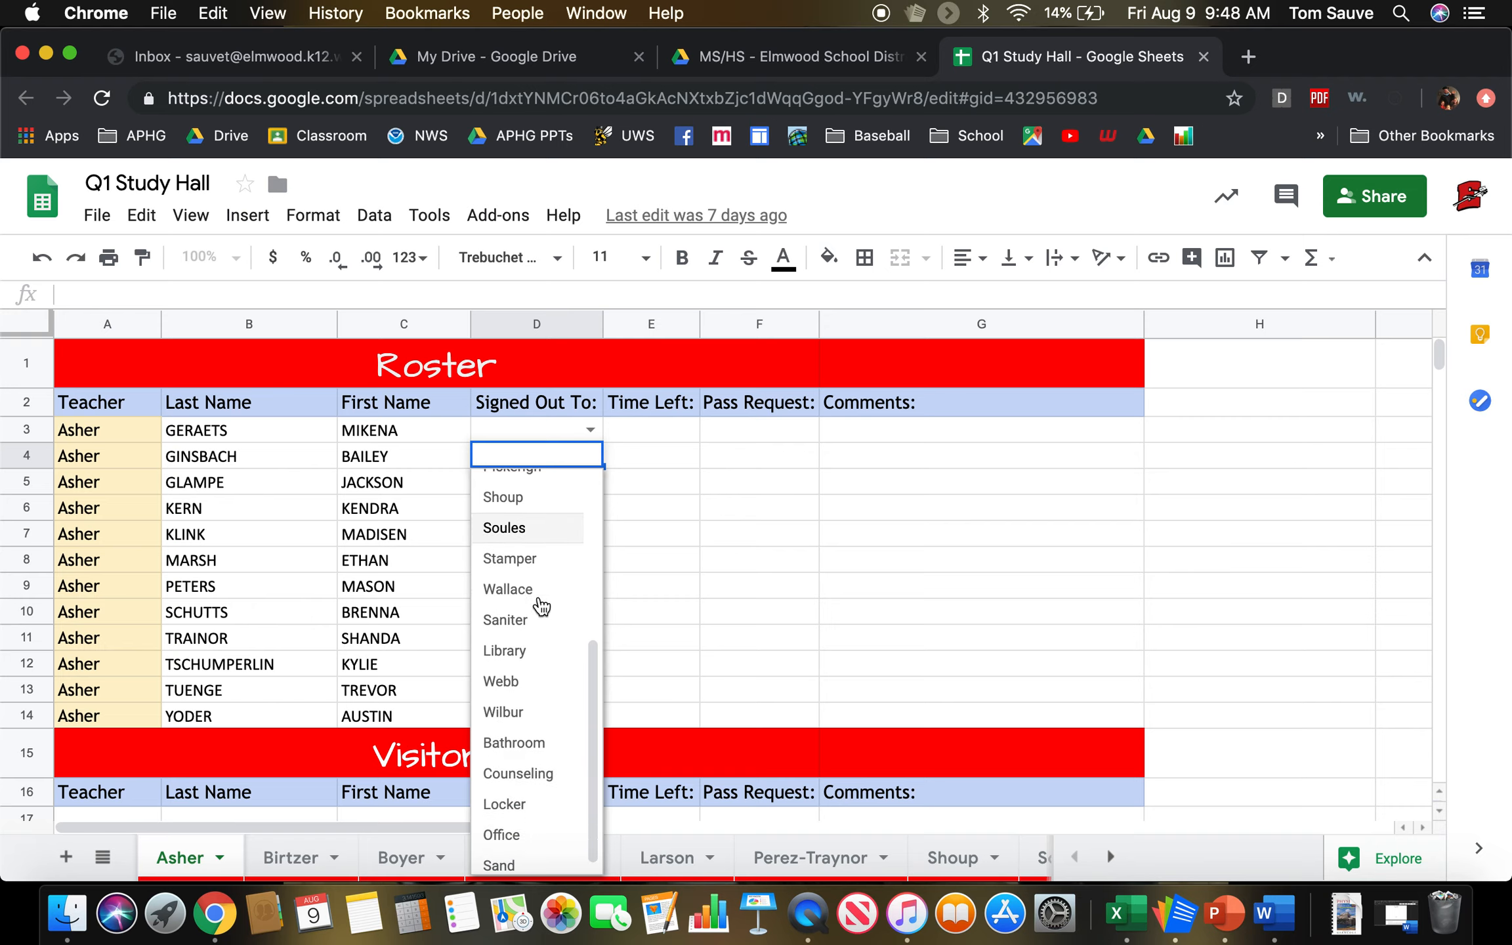
{"action": "scroll", "coordinate": [537, 656], "scroll_direction": "down", "scroll_amount": 1}
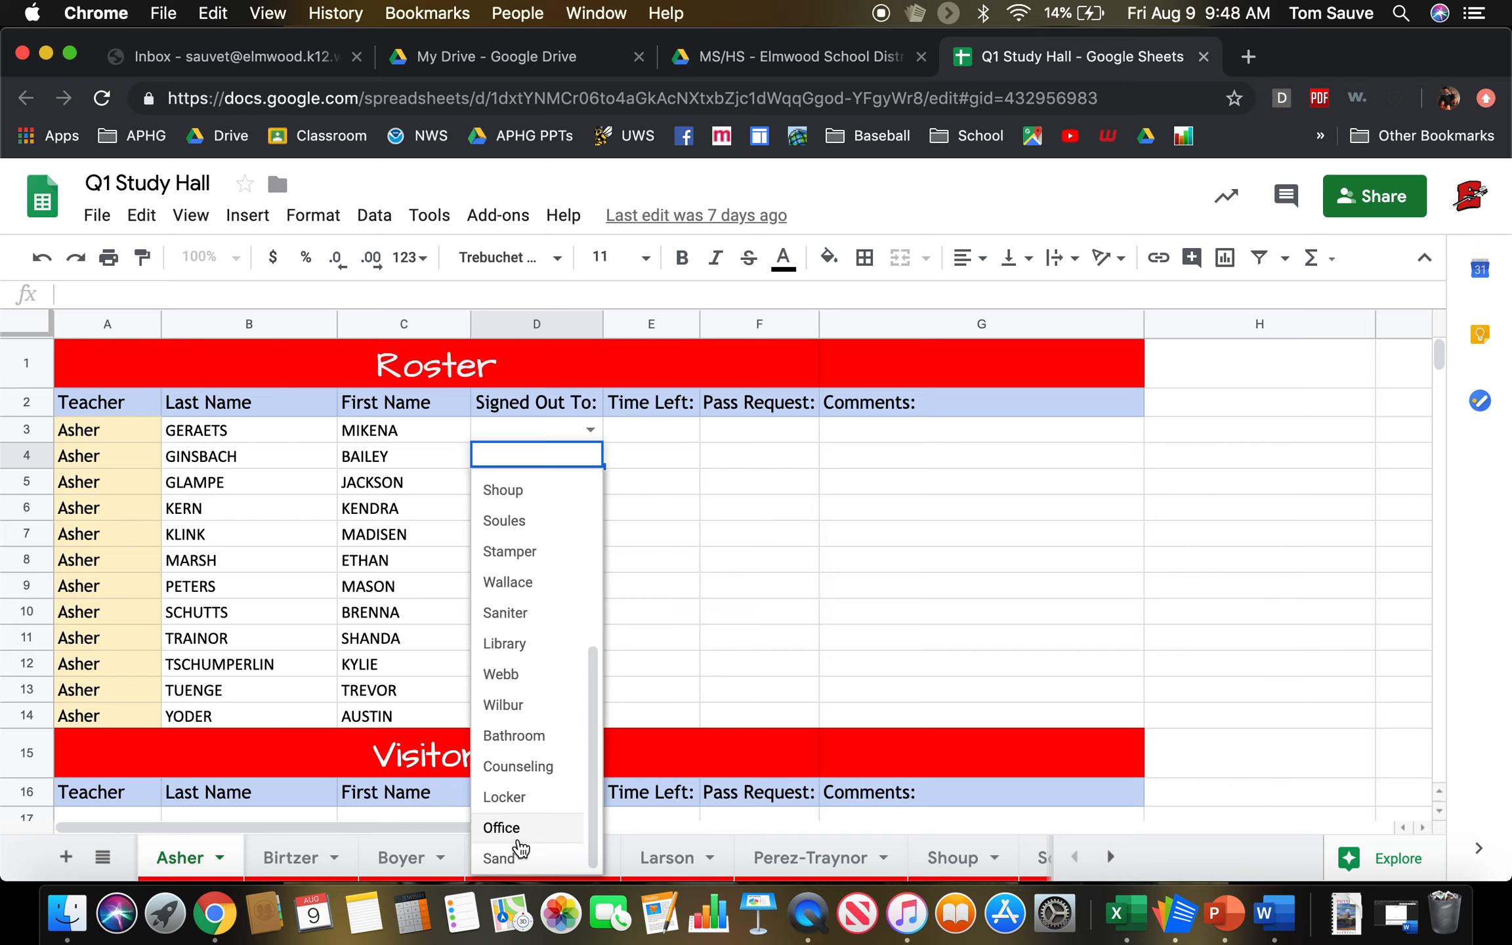
{"action": "scroll", "coordinate": [521, 833], "scroll_direction": "up", "scroll_amount": 5}
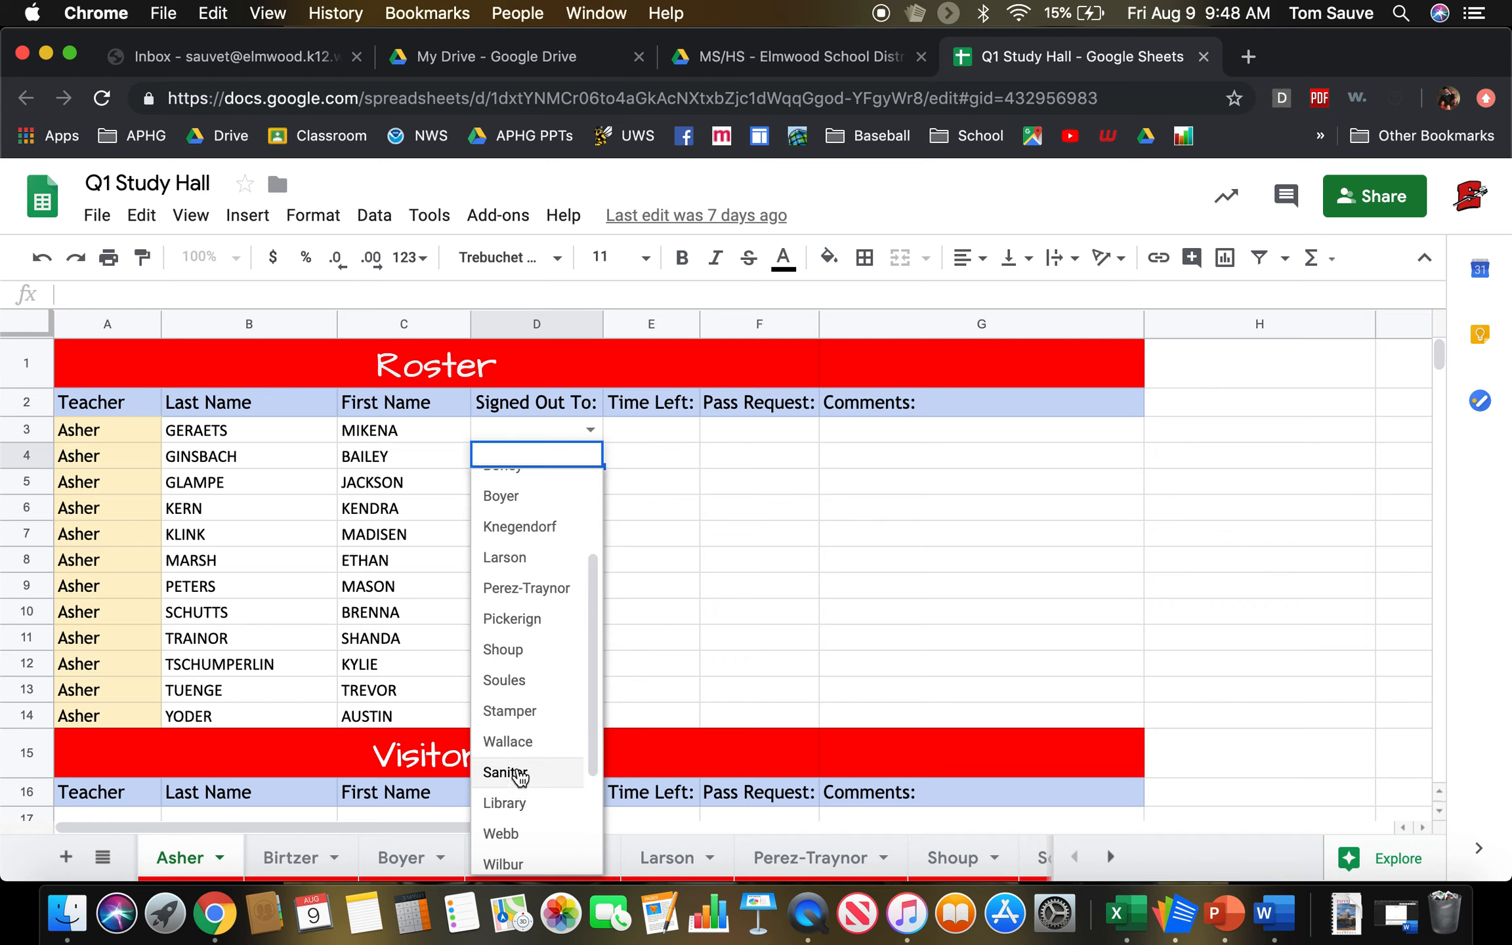
{"action": "left_click", "coordinate": [505, 833]}
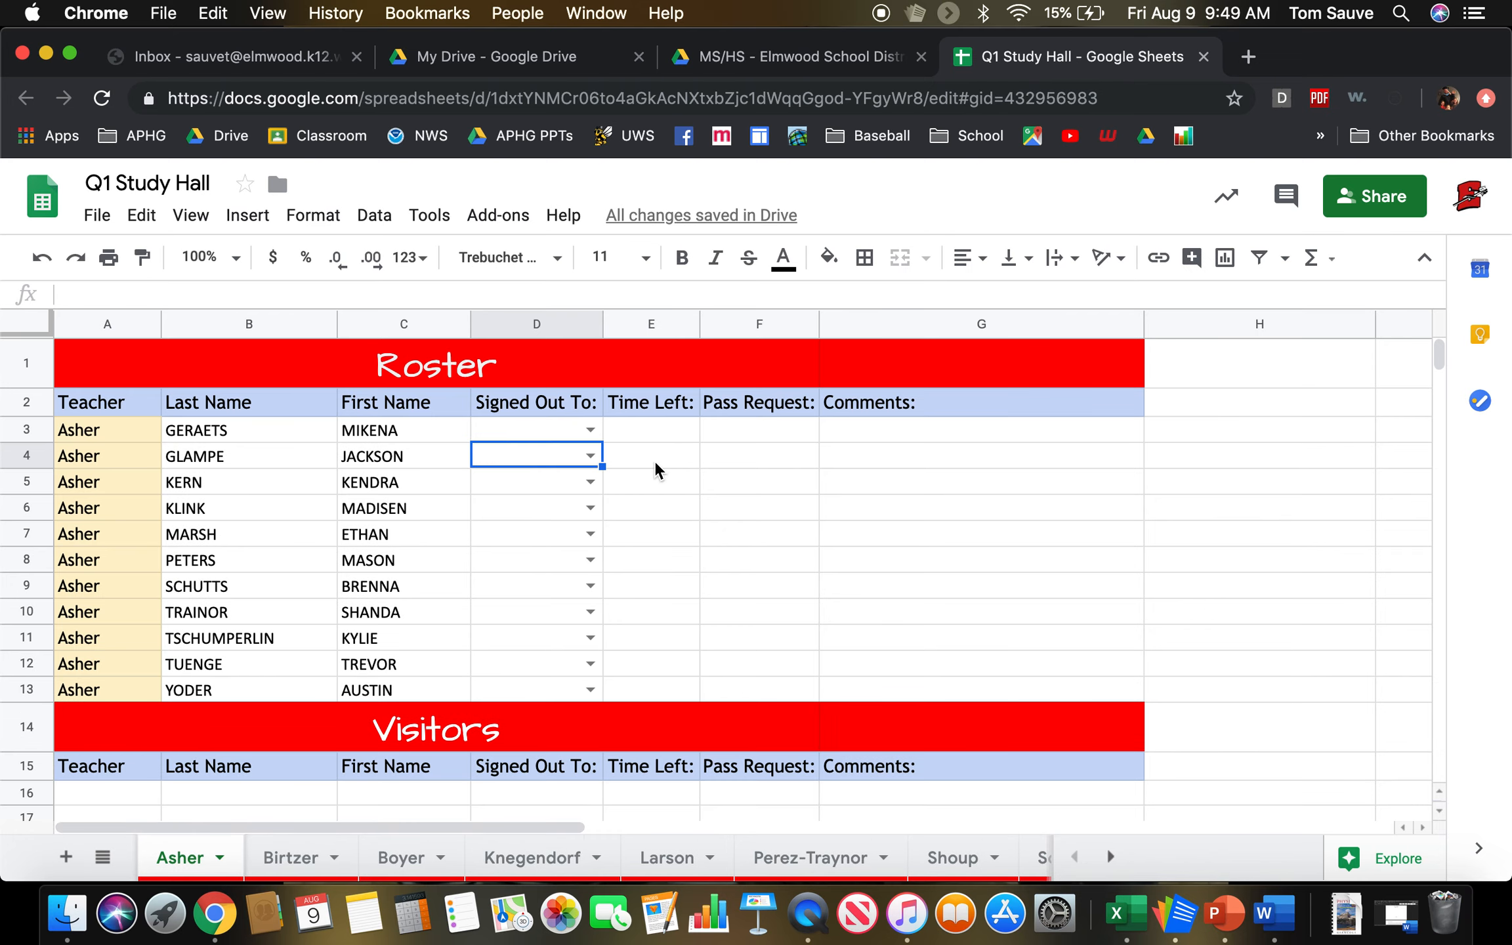
On the receiving teacher's sheet, sign the visiting student in row 5 back to their home study hall teacher
{"action": "left_click", "coordinate": [1110, 856]}
{"action": "left_click", "coordinate": [1110, 856]}
{"action": "left_click", "coordinate": [1110, 857]}
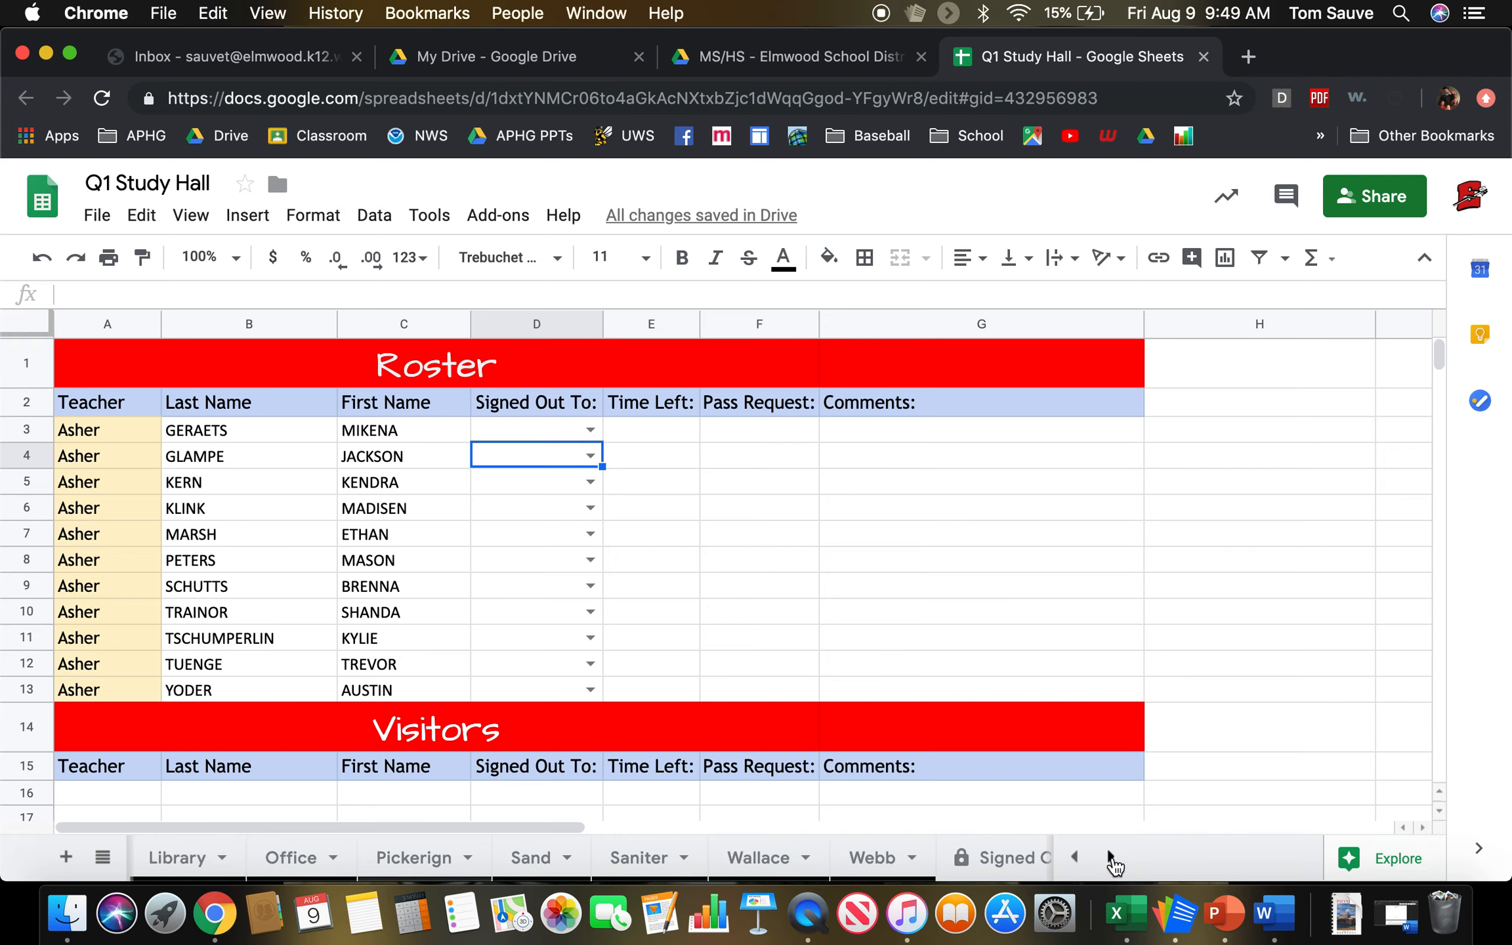
{"action": "left_click", "coordinate": [870, 857]}
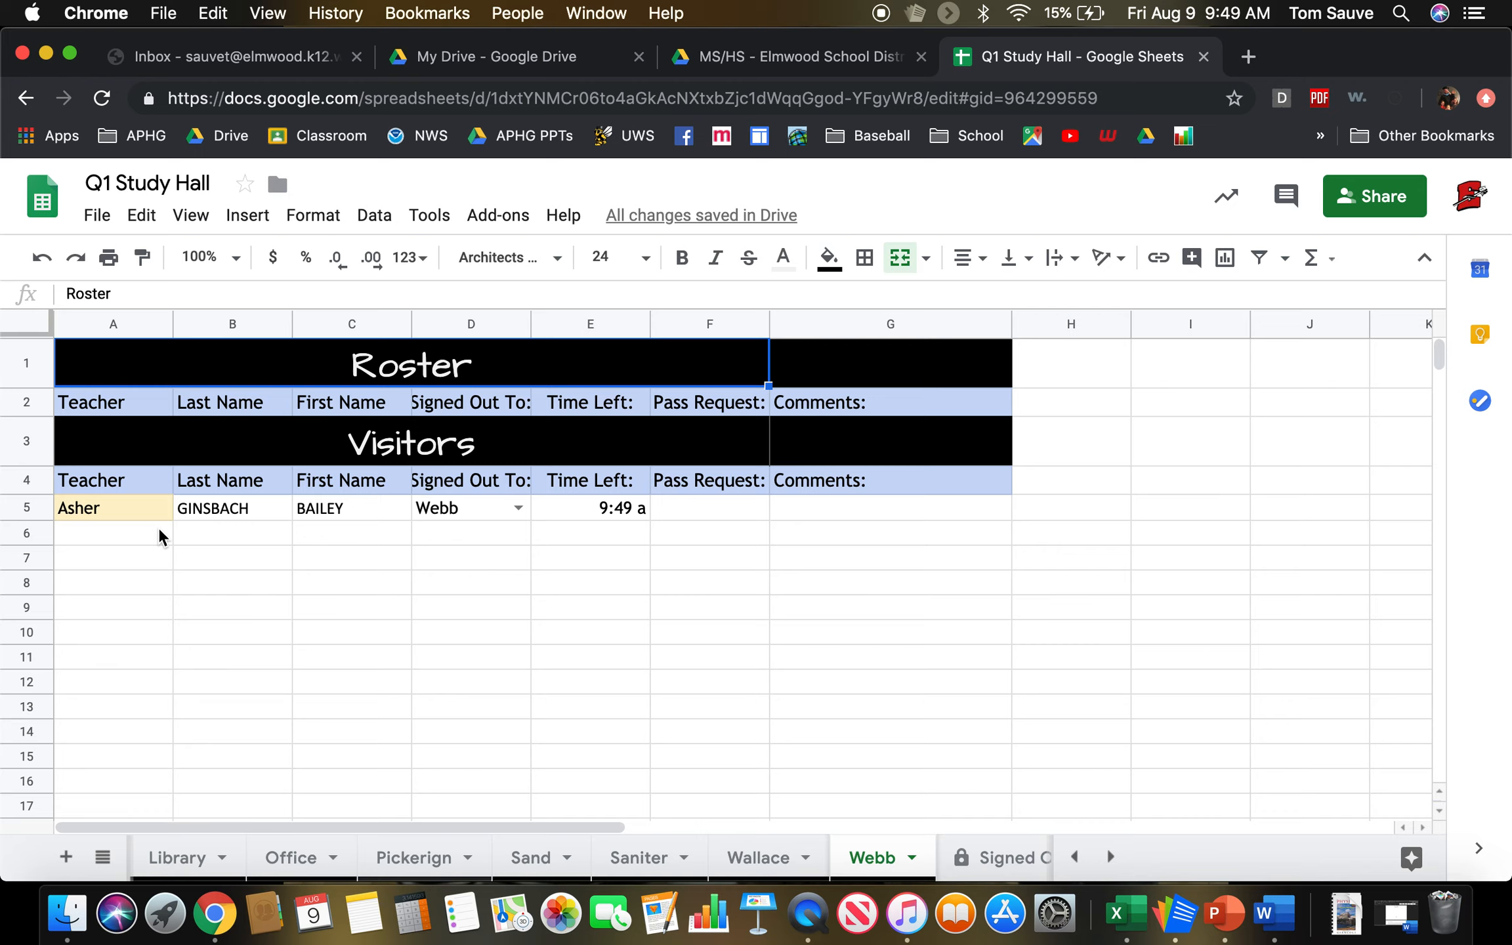
{"action": "left_click", "coordinate": [518, 508]}
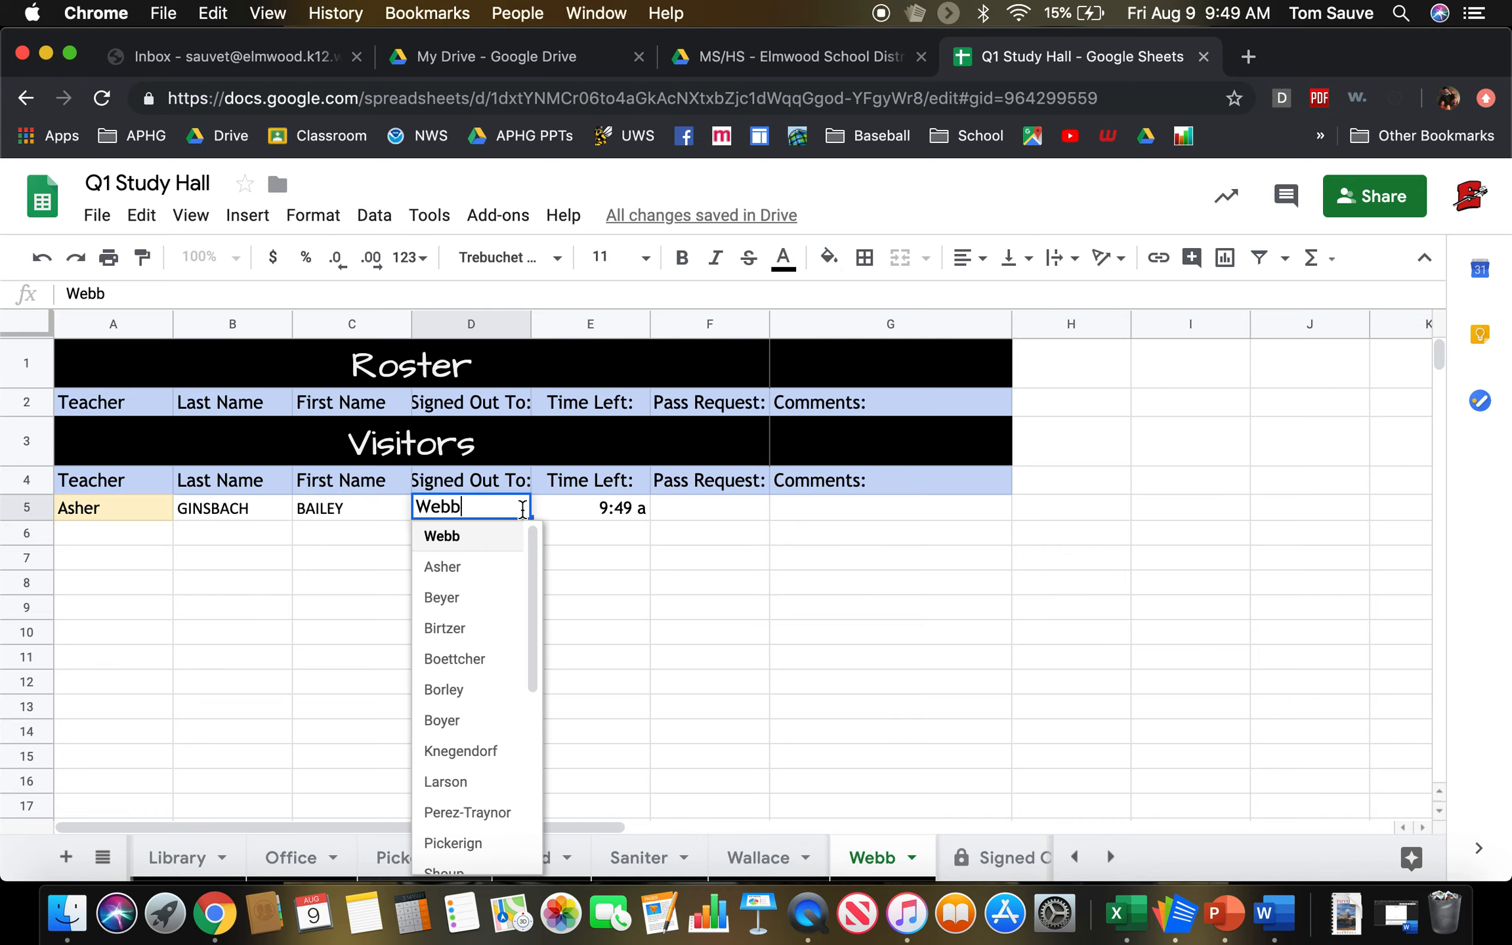
{"action": "left_click", "coordinate": [472, 568]}
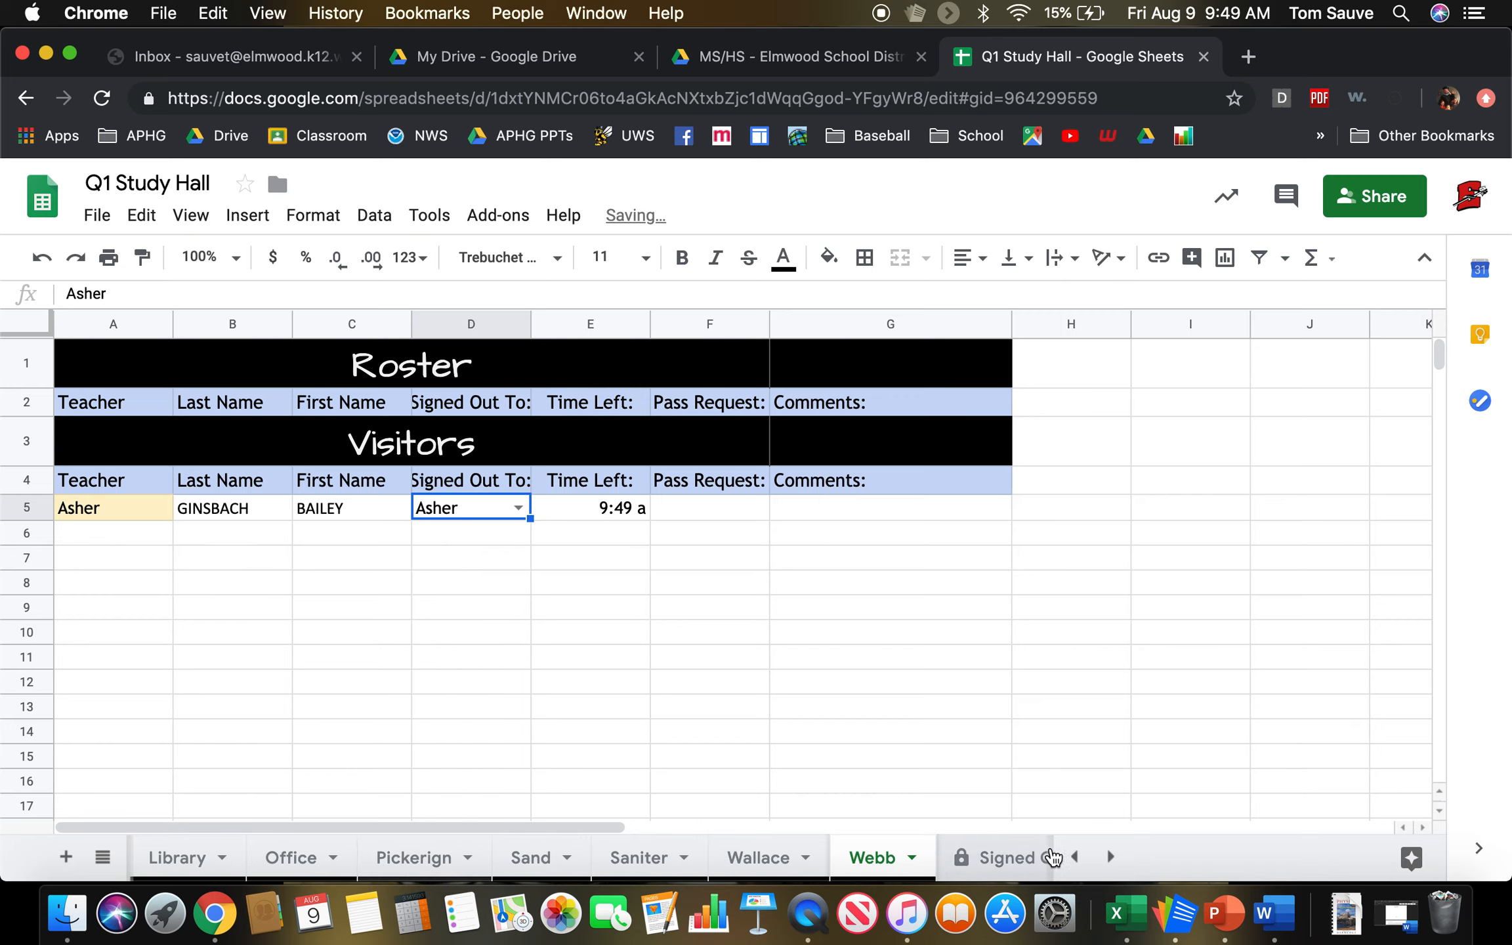
Return to the first teacher's sheet and check the Visitors section for the student who was sent back
{"action": "left_click", "coordinate": [1074, 857]}
{"action": "left_click", "coordinate": [1075, 856]}
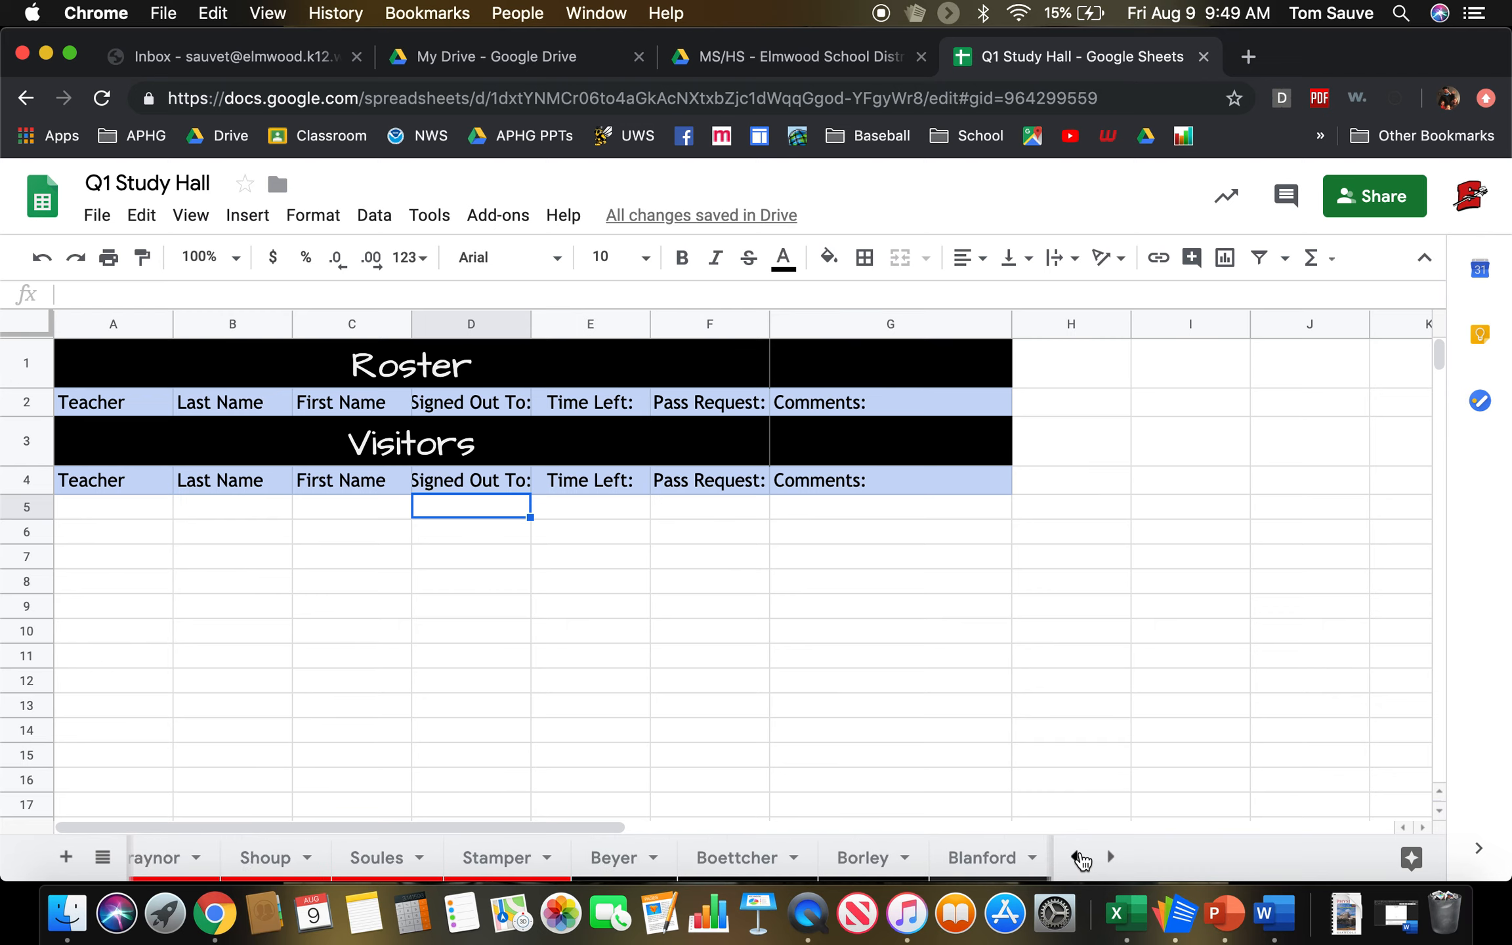
{"action": "left_click", "coordinate": [167, 856]}
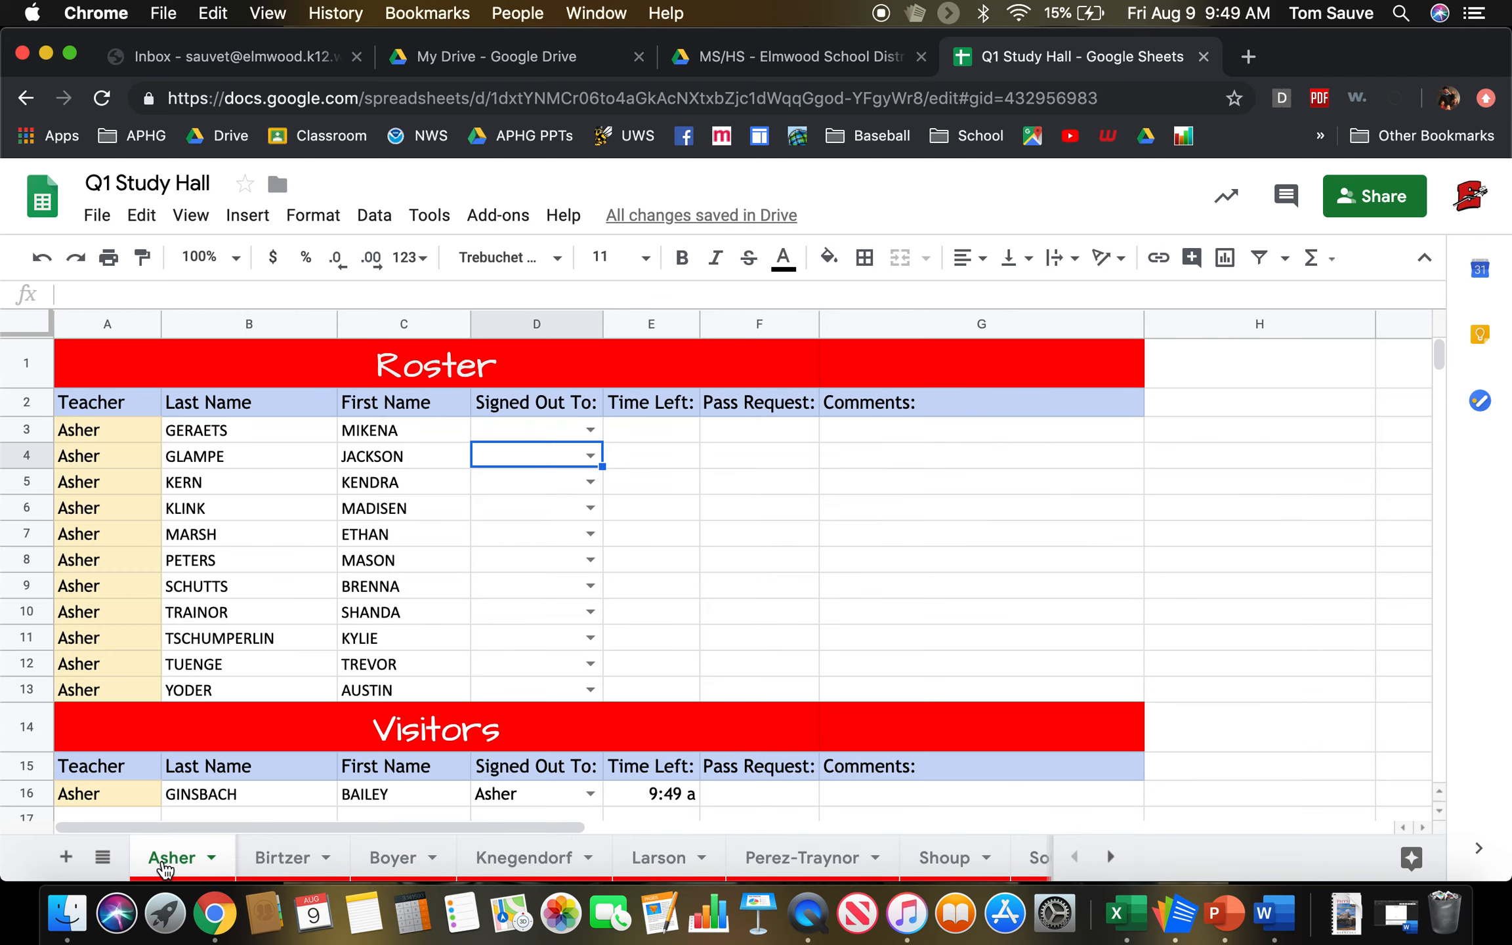
{"action": "scroll", "coordinate": [200, 793], "scroll_direction": "down", "scroll_amount": 1}
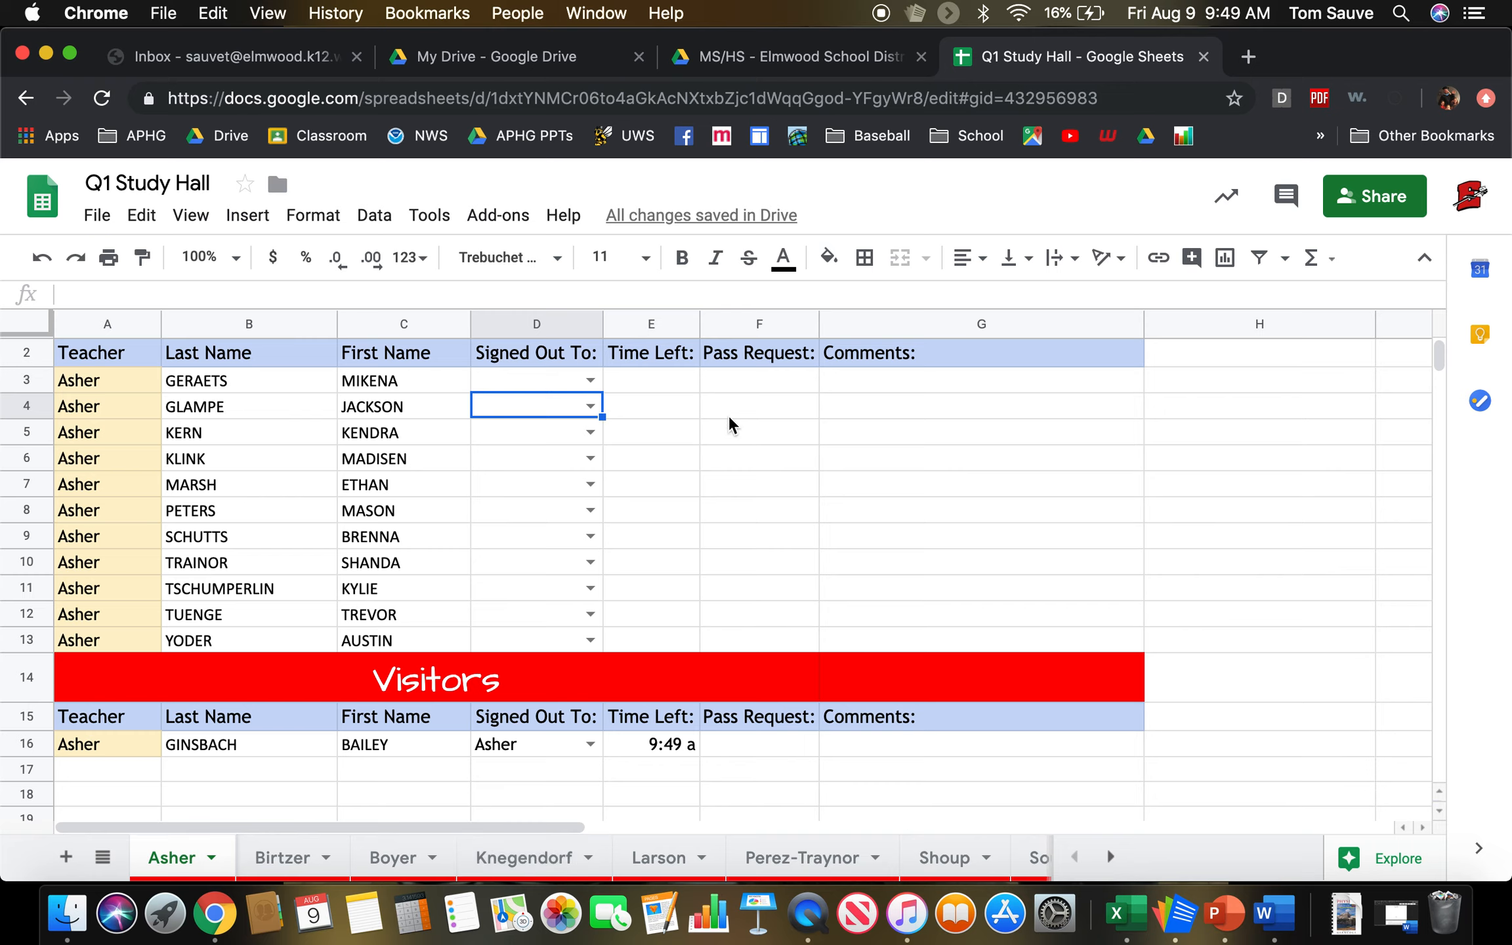
Enter the requesting teacher's surname as the pass request for the student in row 3, with the comment Yearbook
{"action": "left_click", "coordinate": [729, 380]}
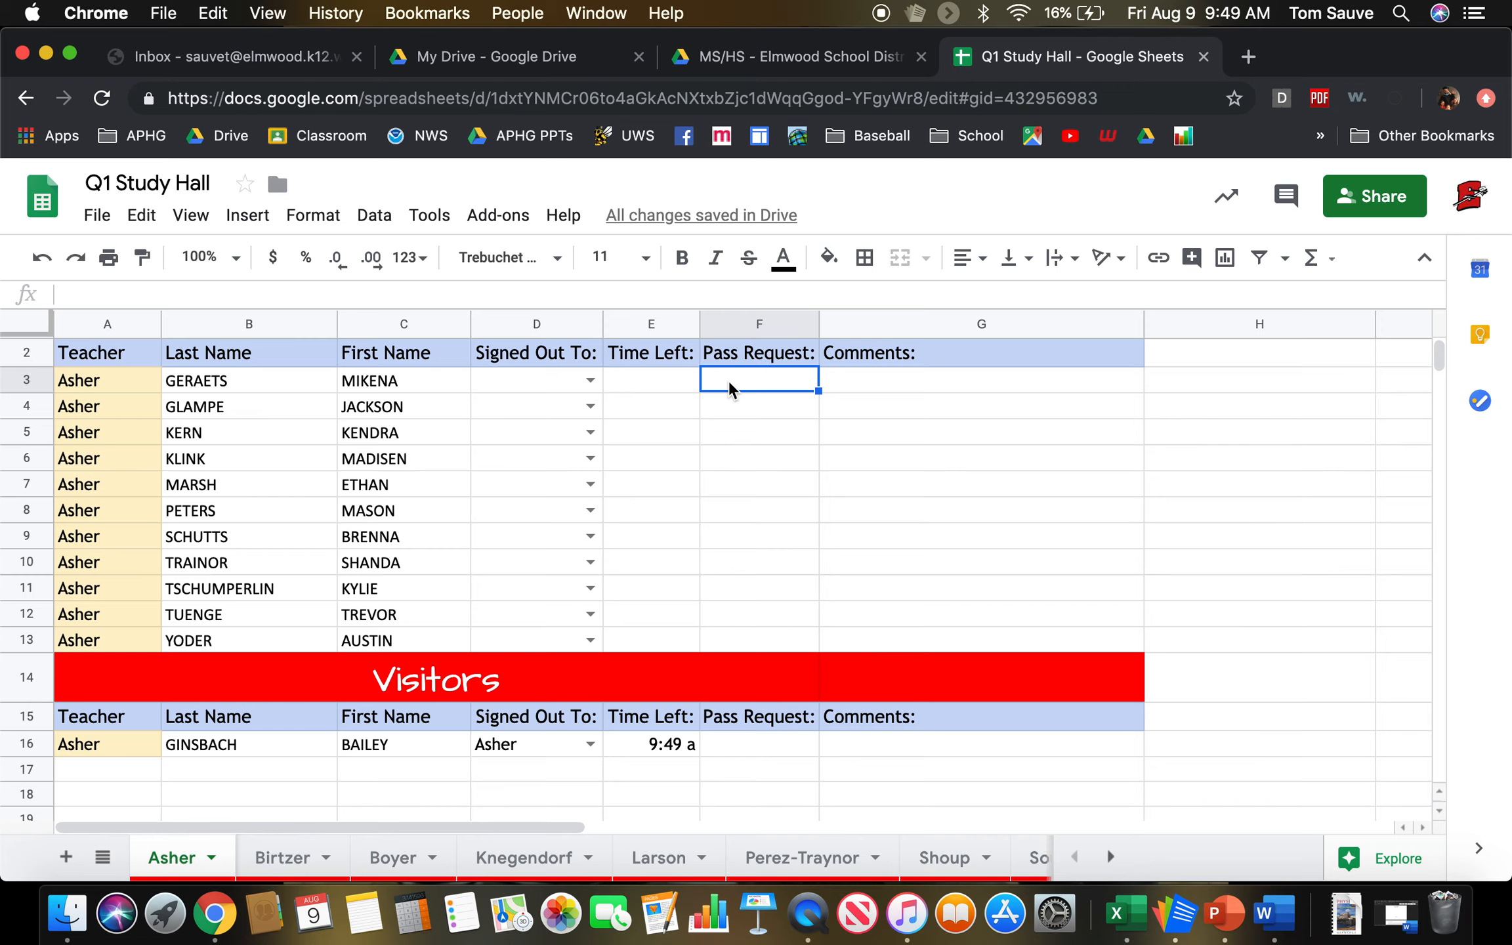
{"action": "type", "text": "Larson"}
{"action": "left_click", "coordinate": [956, 382]}
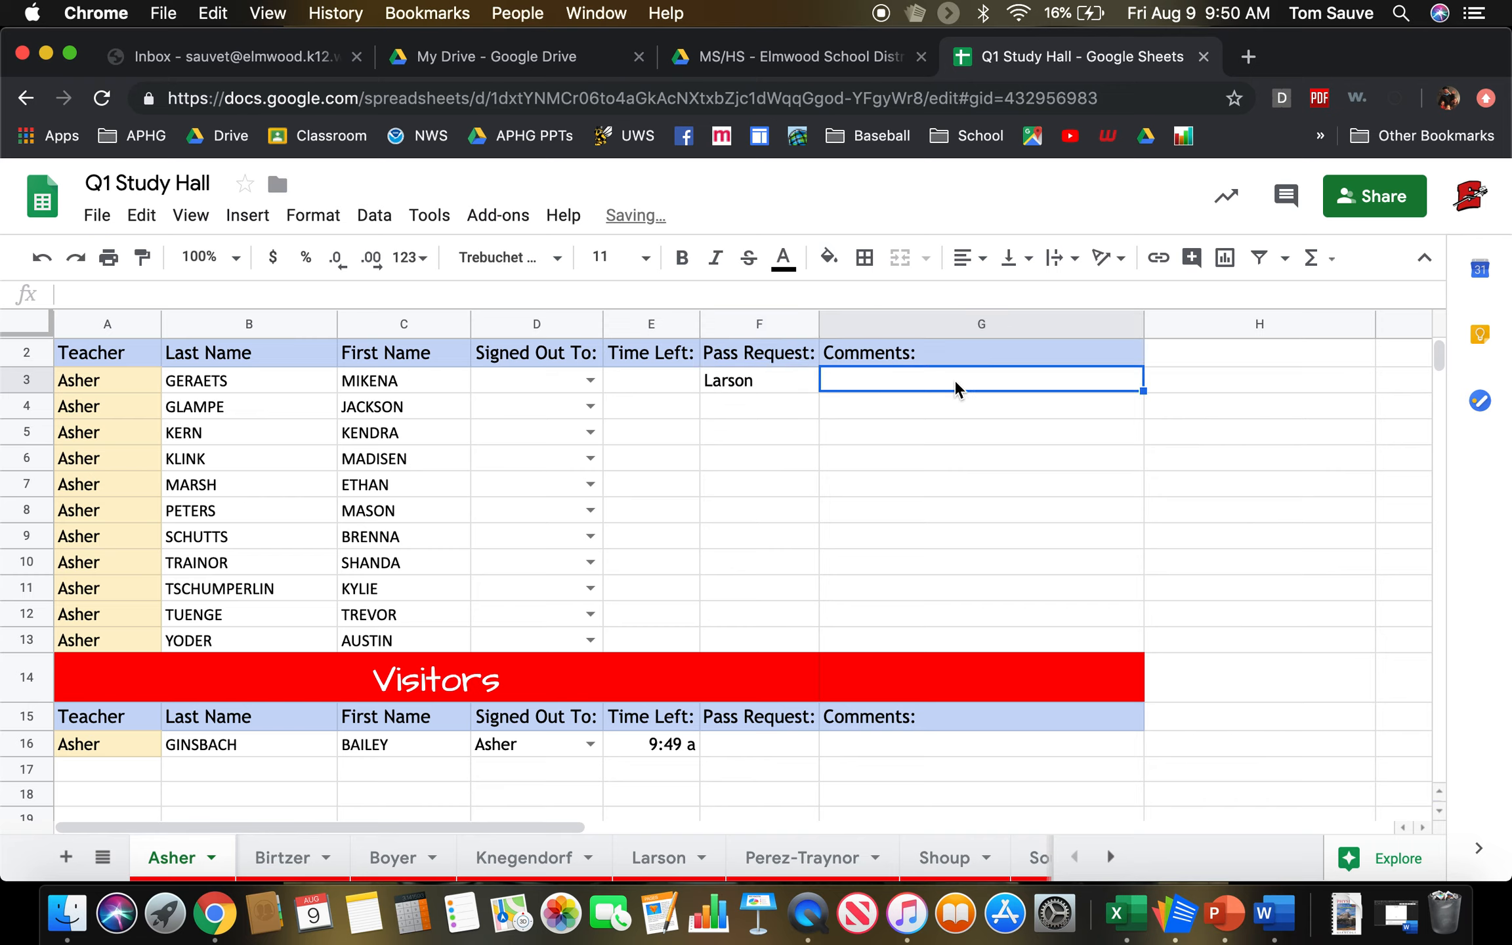
{"action": "type", "text": "Yearbook"}
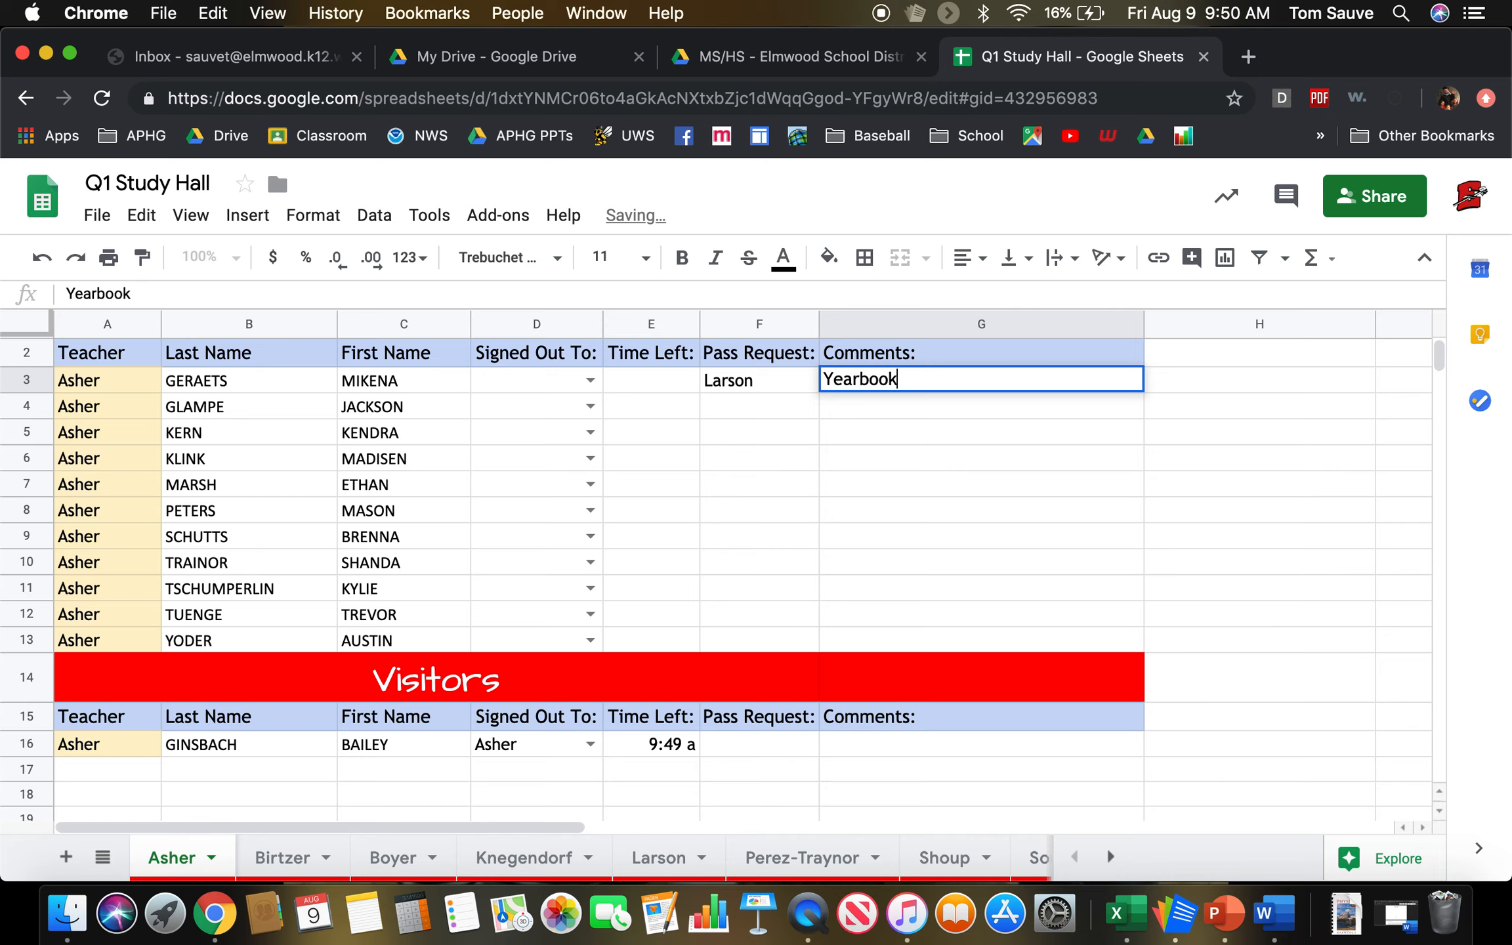
{"action": "key", "text": "Return"}
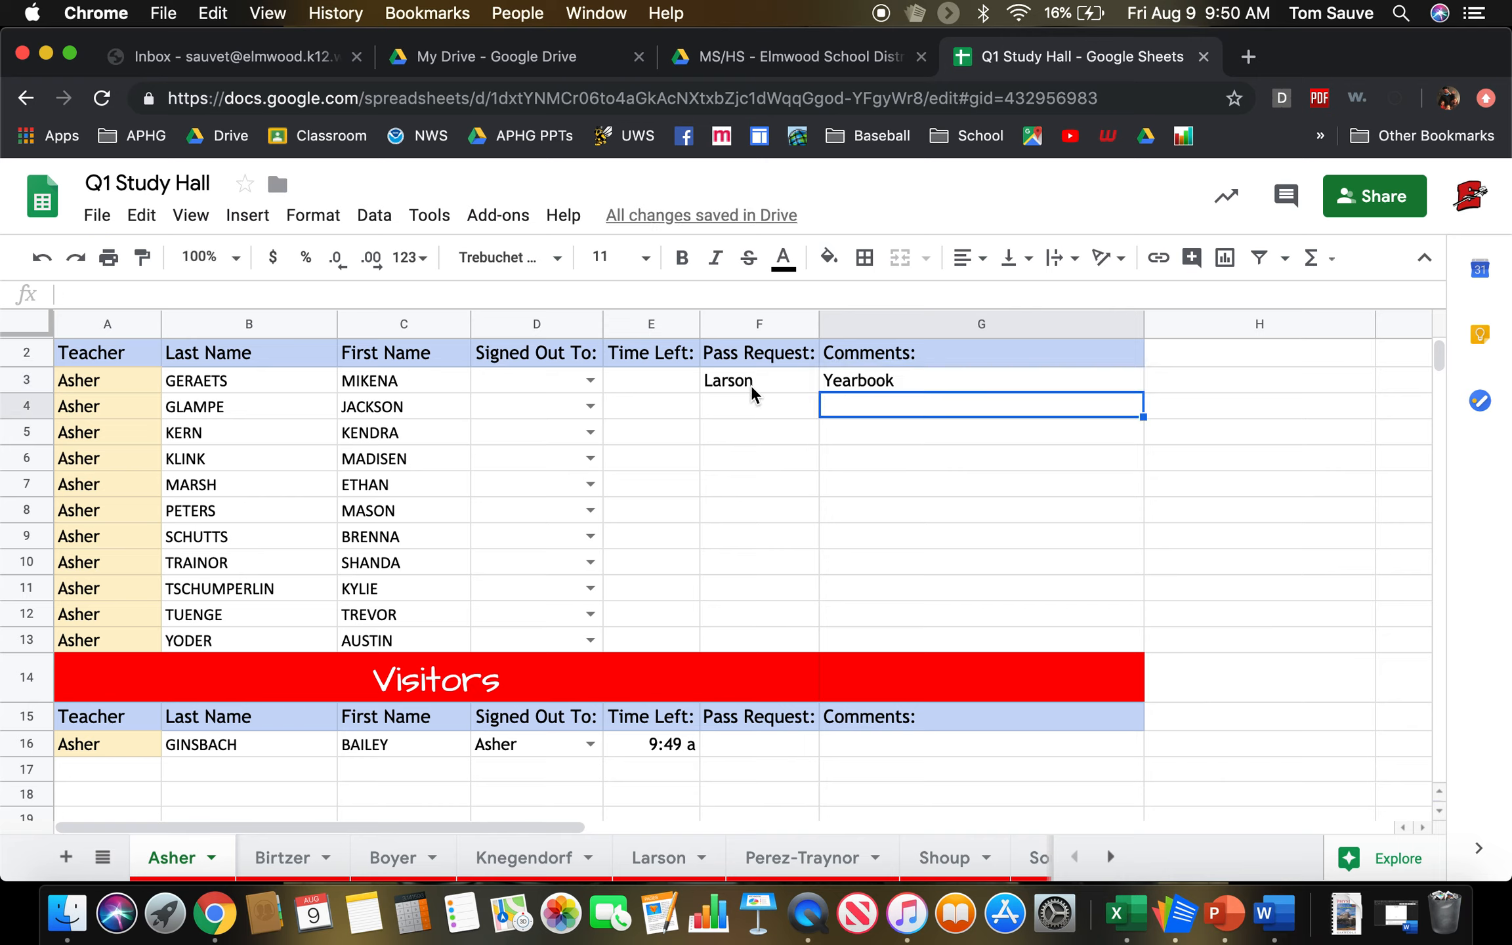
Enter requesting teachers' surnames as pass requests for the students in rows 8 and 11
{"action": "left_click", "coordinate": [723, 506]}
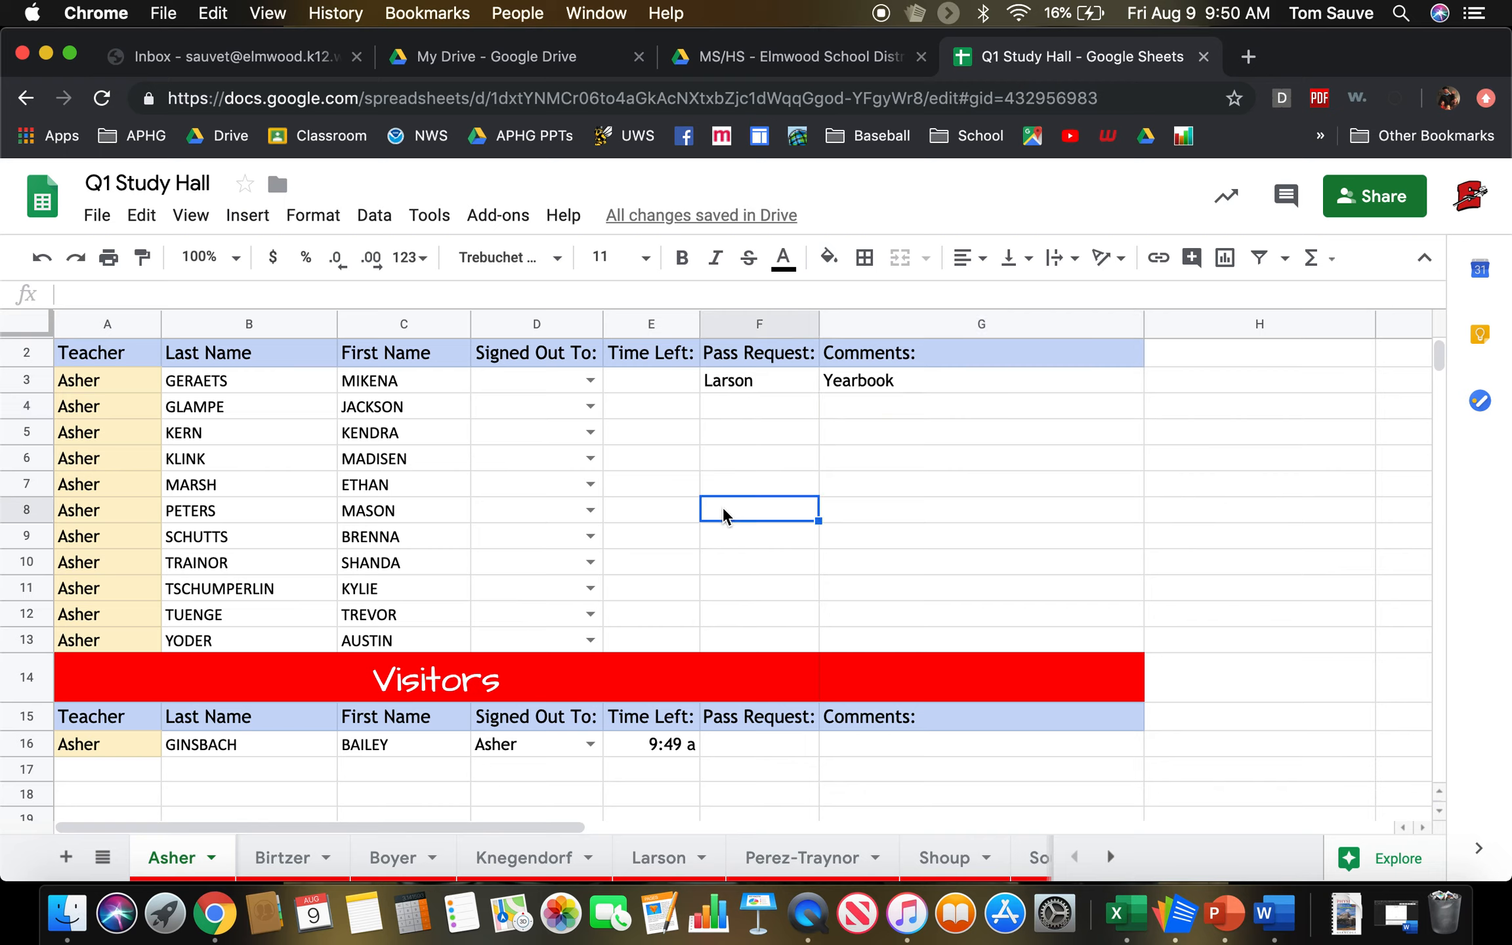
{"action": "type", "text": "SOule"}
{"action": "key", "text": "BackSpace"}
{"action": "key", "text": "BackSpace"}
{"action": "key", "text": "BackSpace"}
{"action": "key", "text": "BackSpace"}
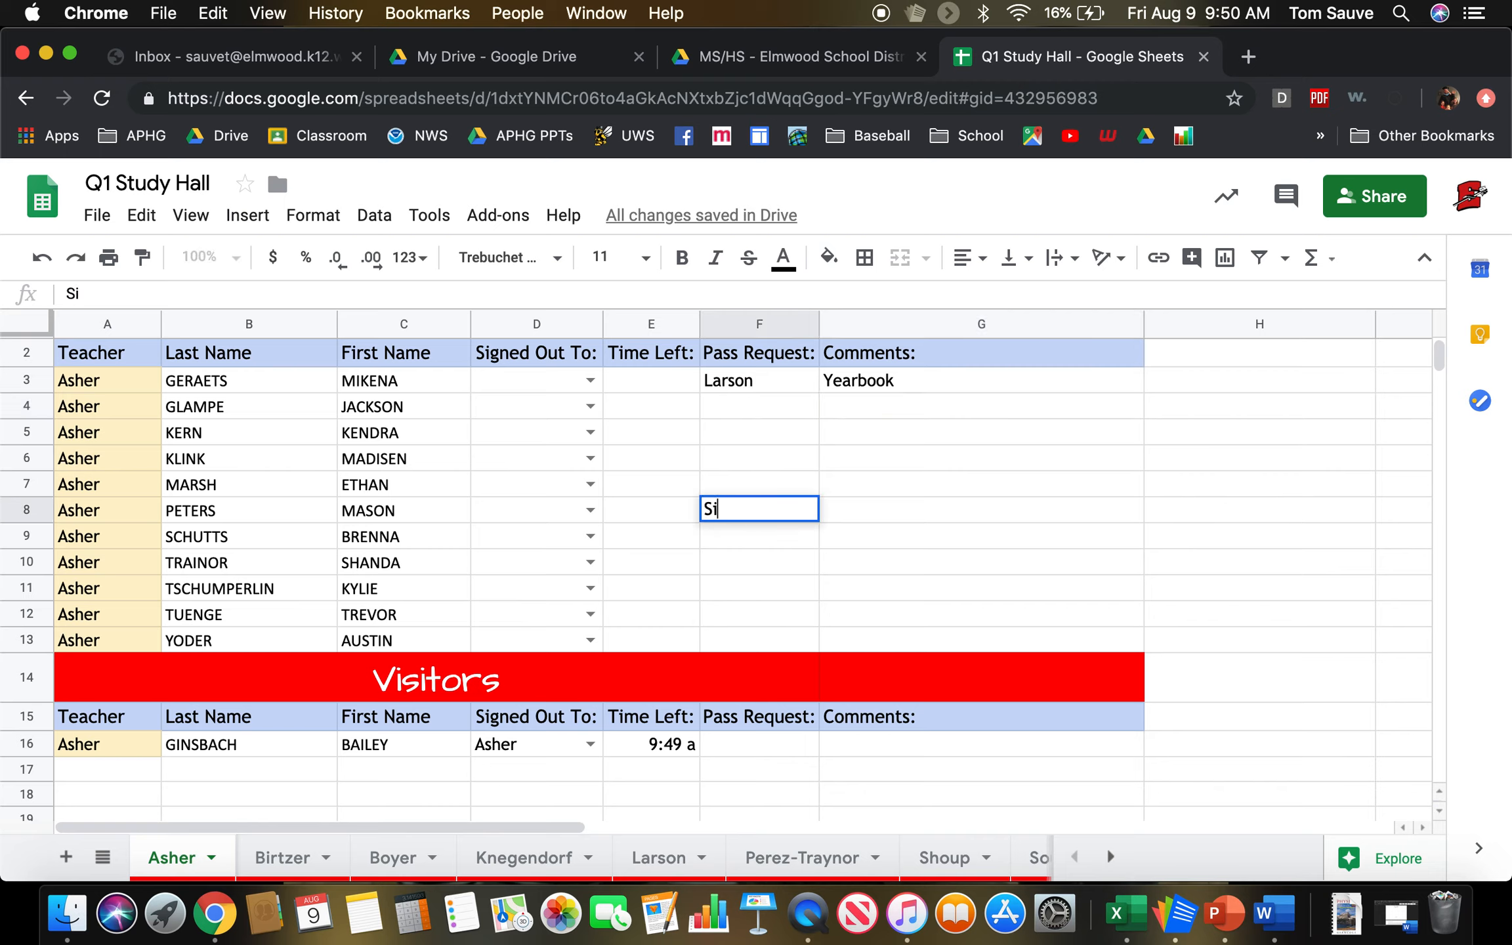
{"action": "type", "text": "oules"}
{"action": "left_click", "coordinate": [742, 591]}
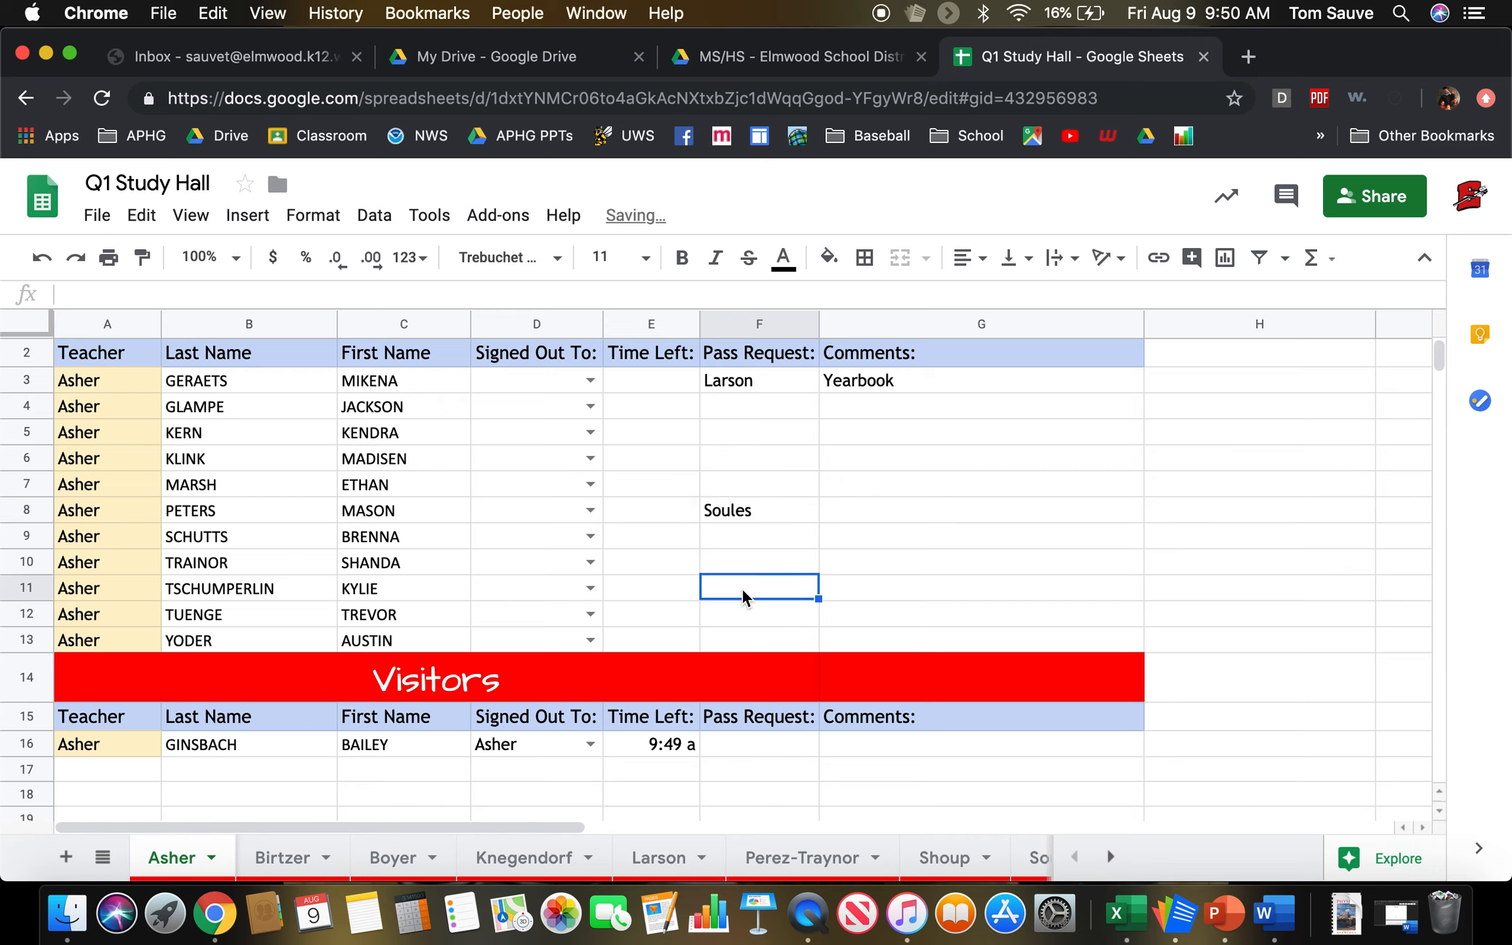
{"action": "type", "text": "Boyer"}
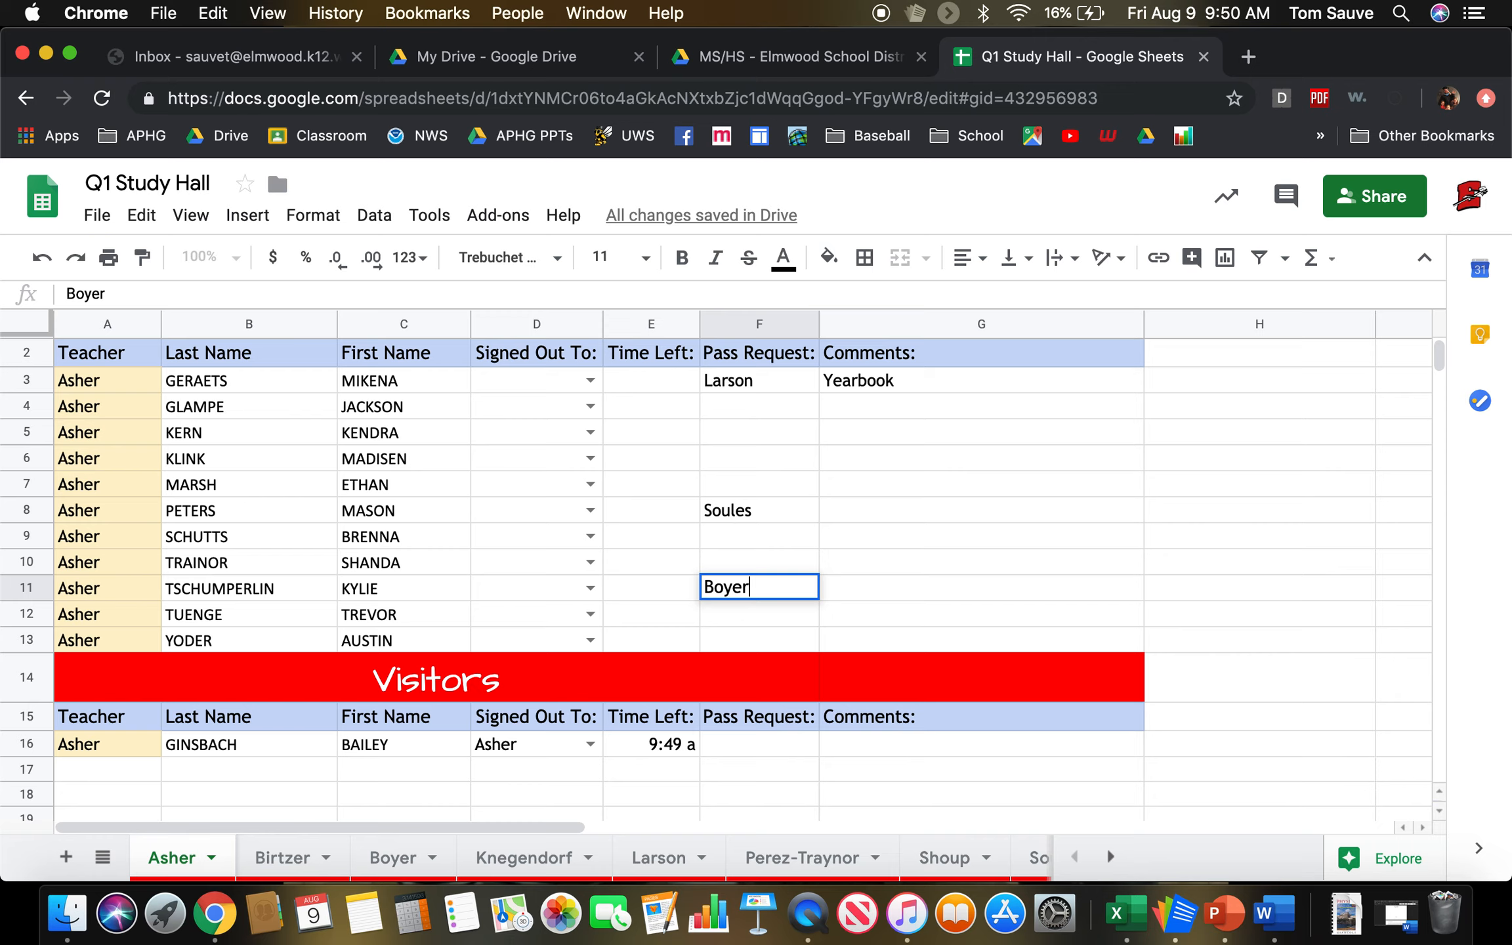
Sign each of the three students with a pass request out to the teacher who requested them
{"action": "left_click", "coordinate": [591, 381]}
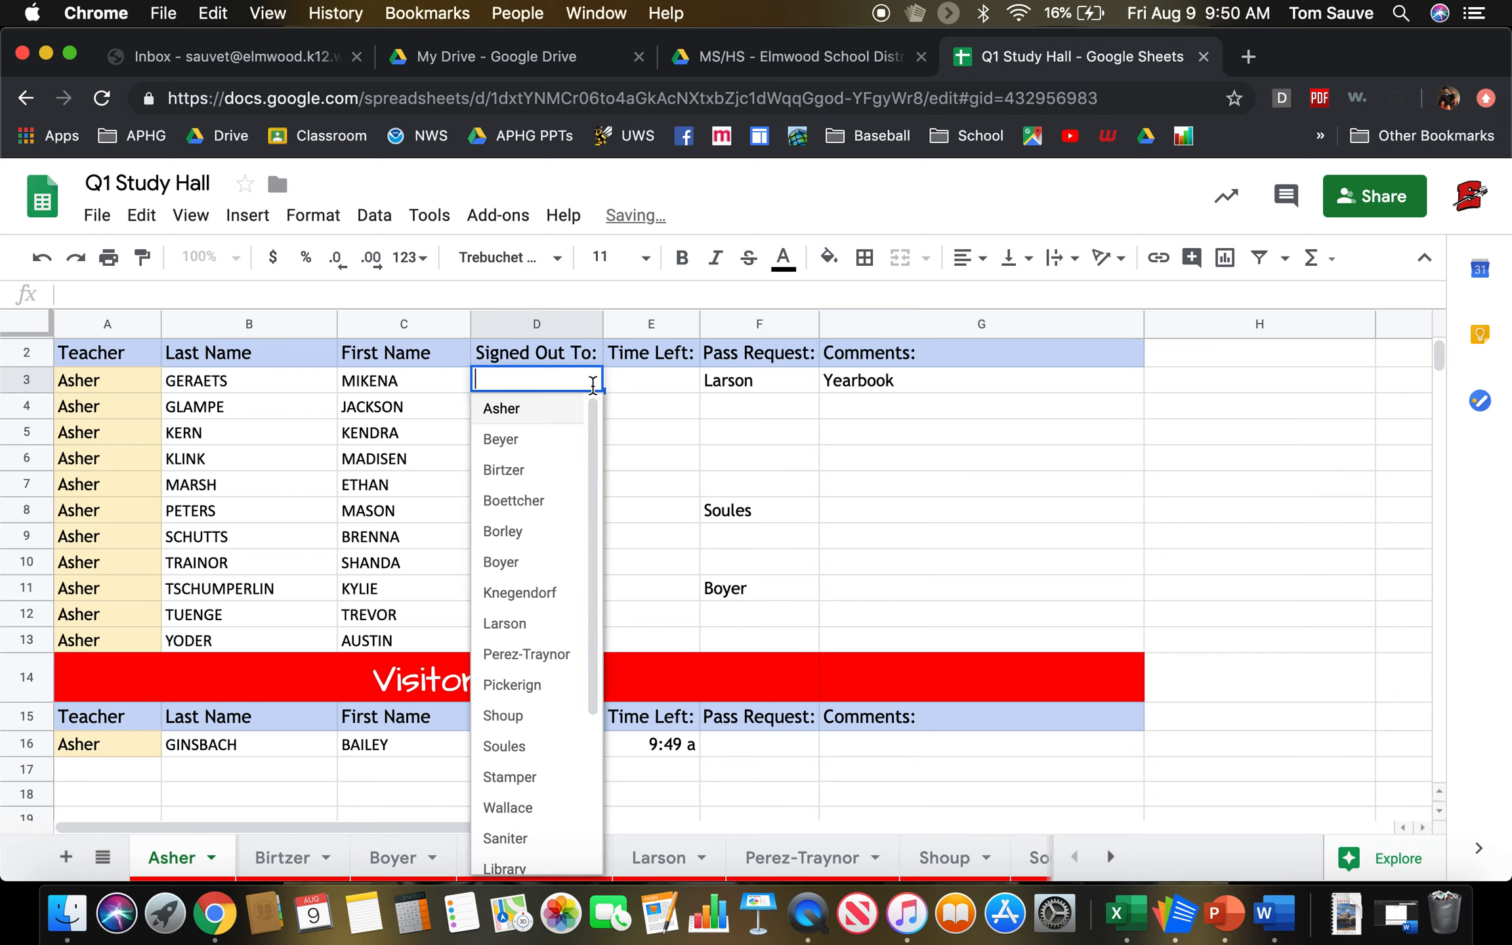
{"action": "left_click", "coordinate": [517, 622]}
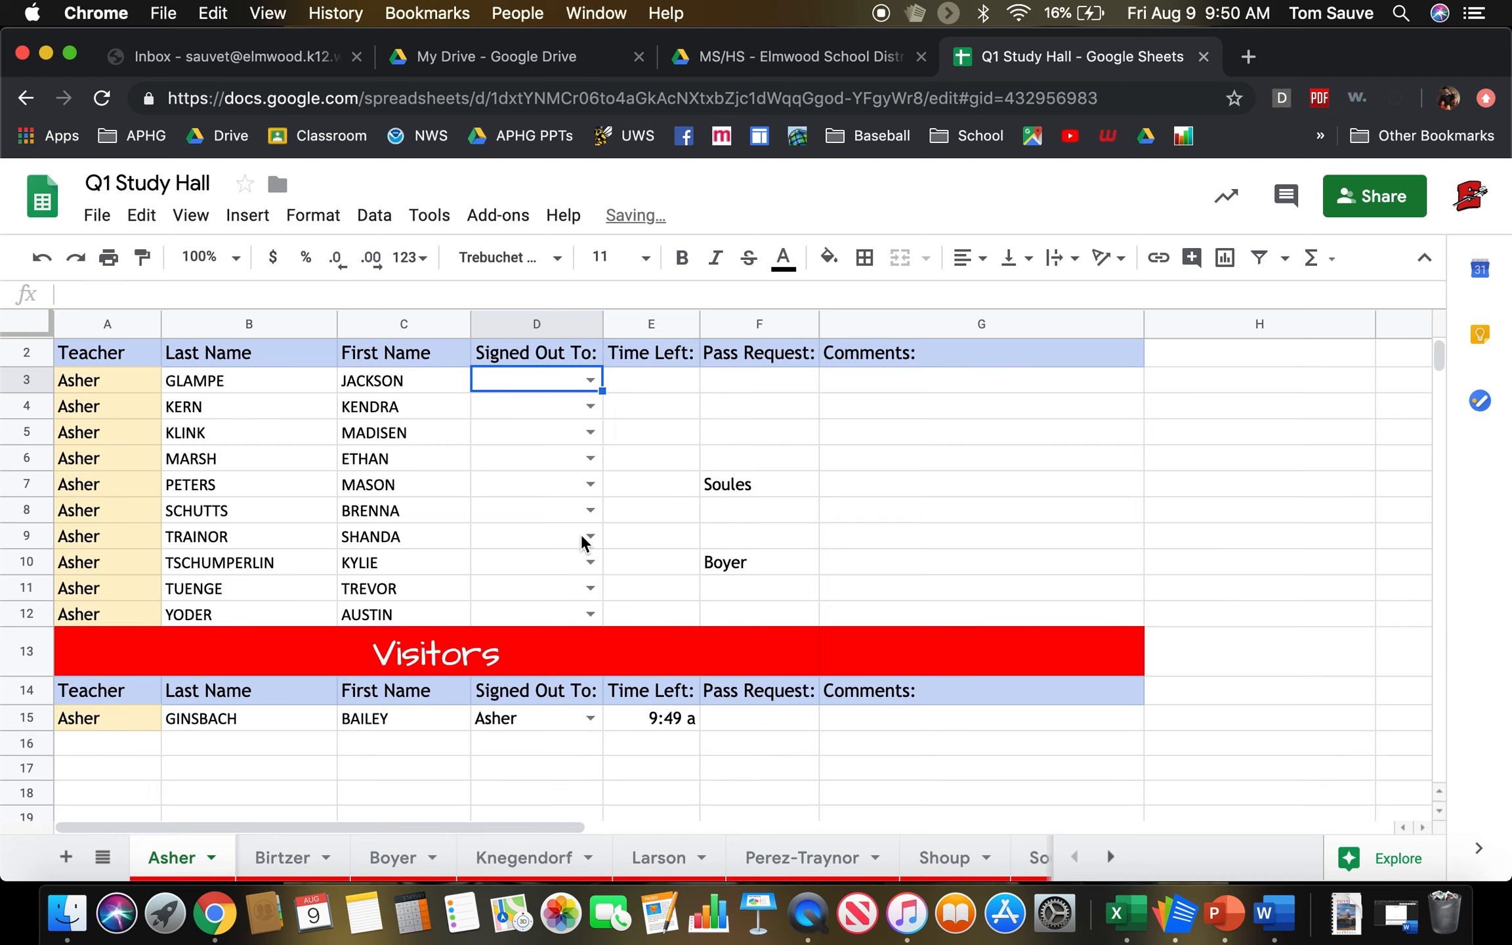
{"action": "left_click", "coordinate": [590, 483]}
{"action": "scroll", "coordinate": [515, 639], "scroll_direction": "down", "scroll_amount": 1}
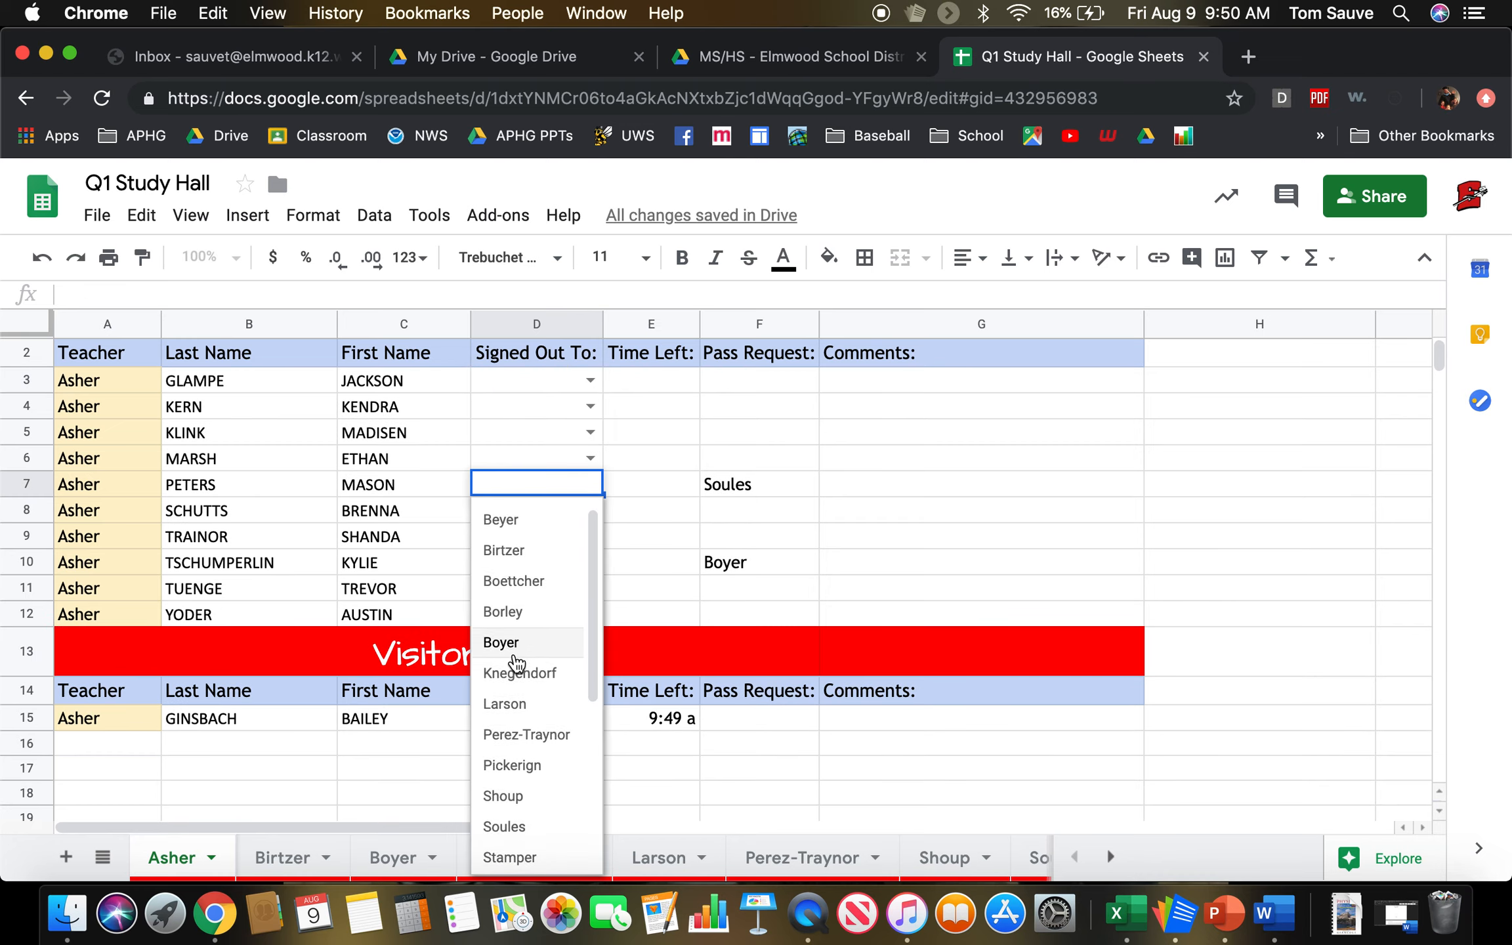
{"action": "left_click", "coordinate": [507, 793]}
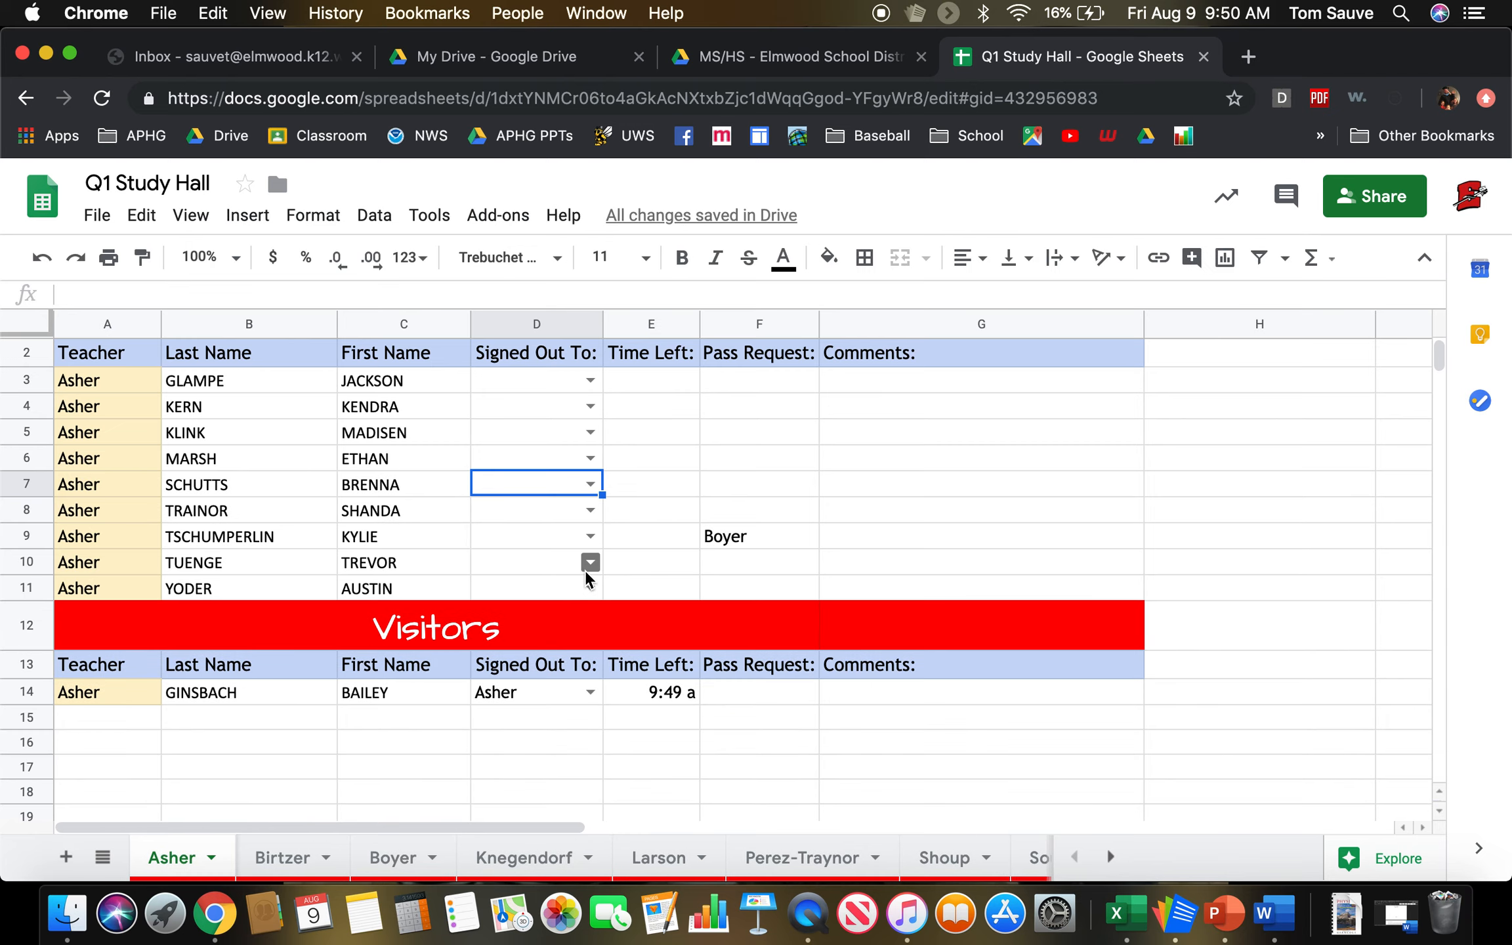
{"action": "left_click", "coordinate": [590, 538]}
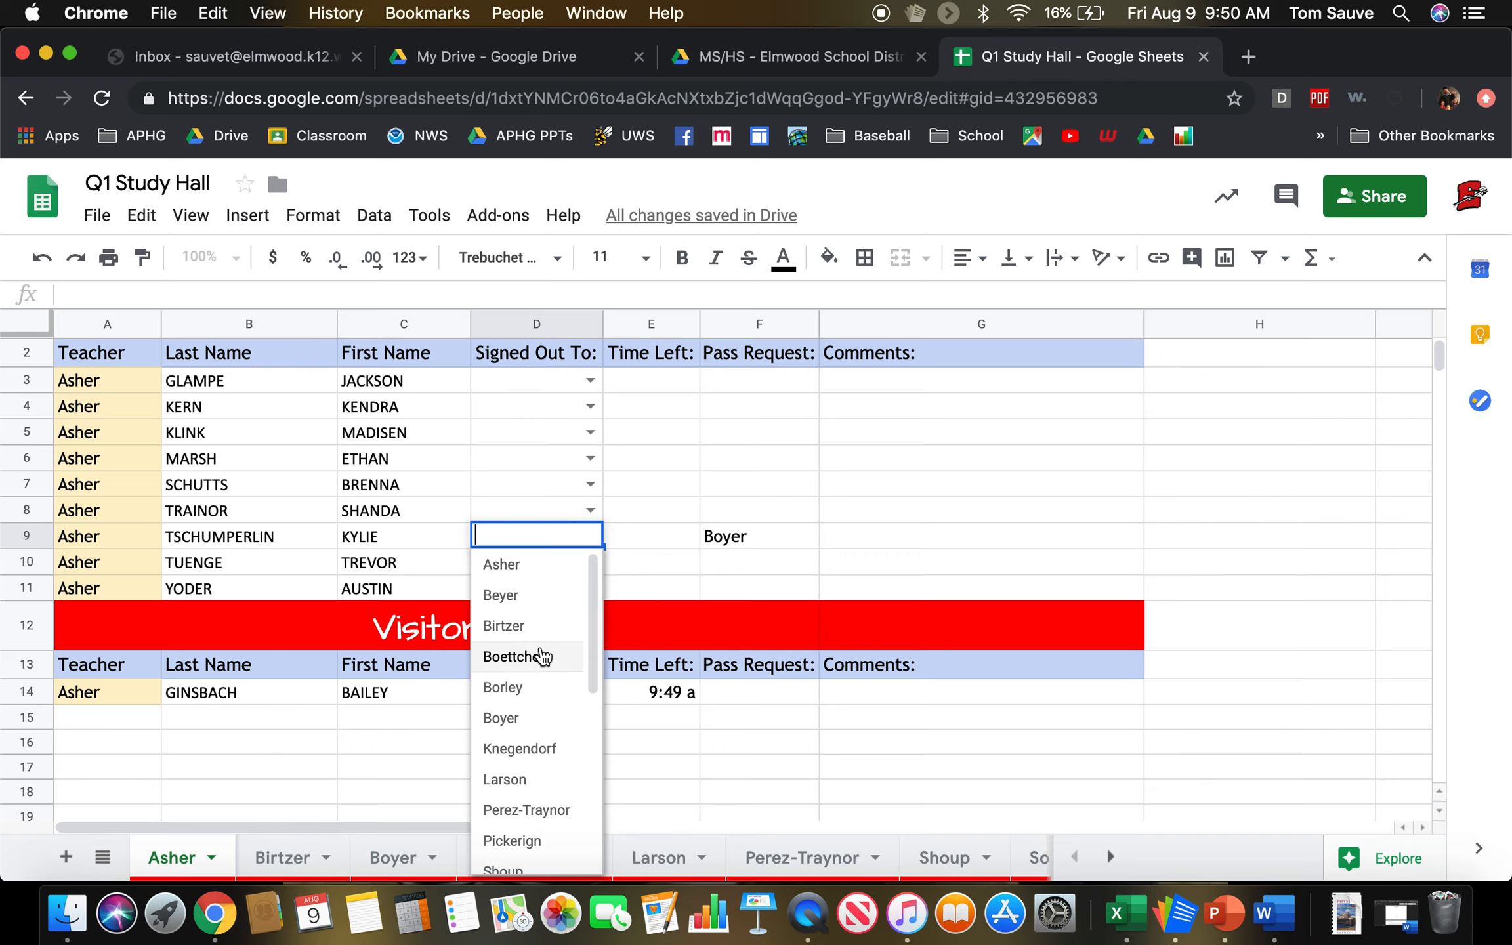
{"action": "left_click", "coordinate": [529, 719]}
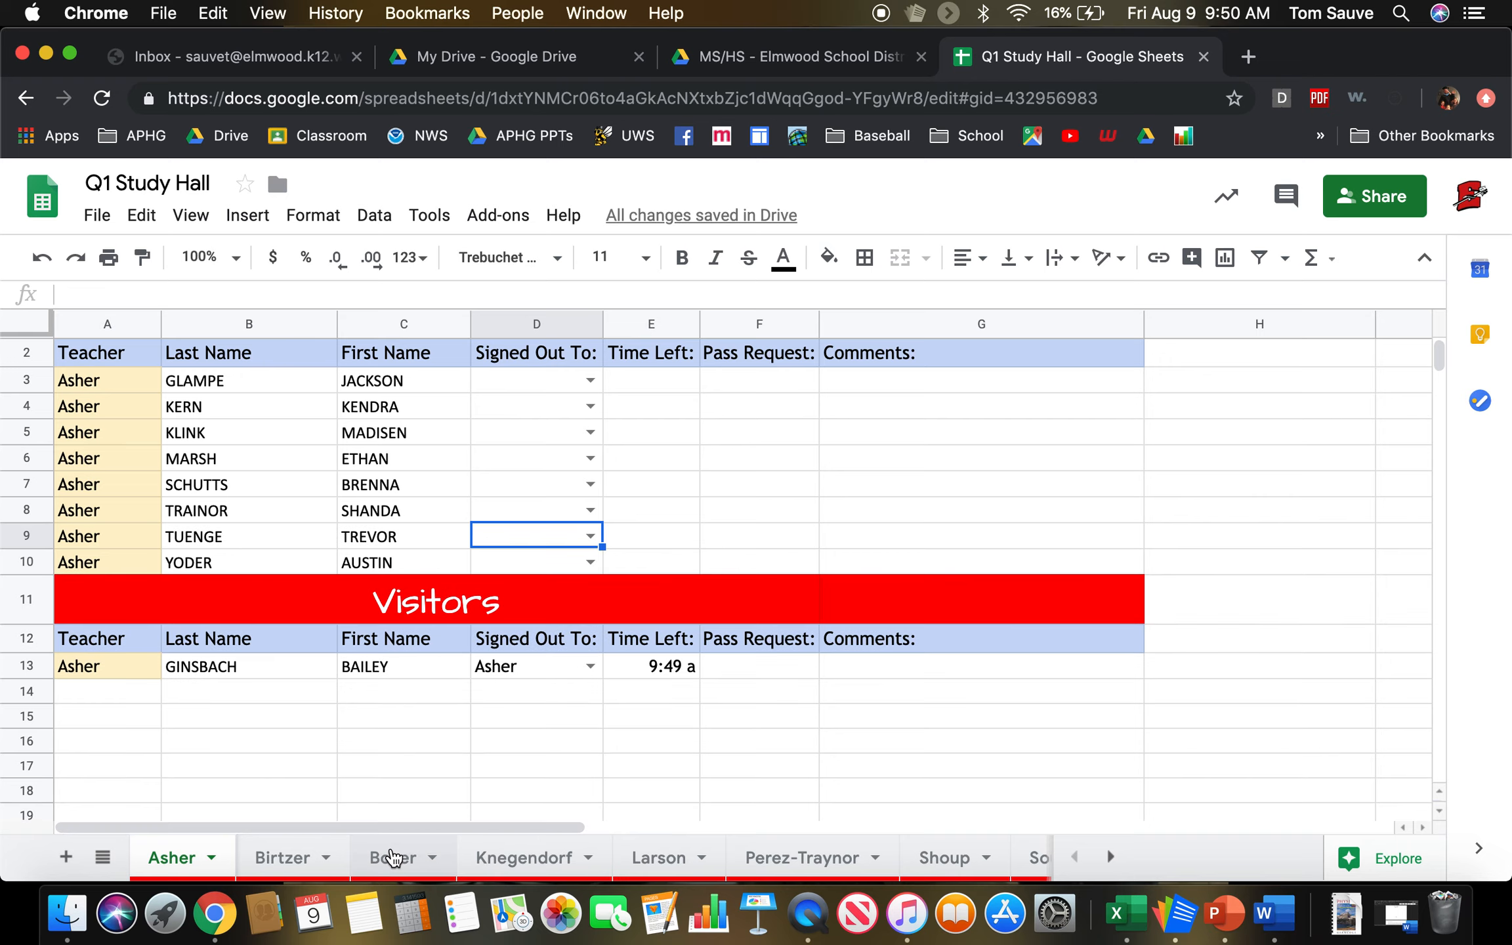
On the sheet of the teacher who received the last student, sign the roster student in row 7 out to Bathroom
{"action": "left_click", "coordinate": [393, 855]}
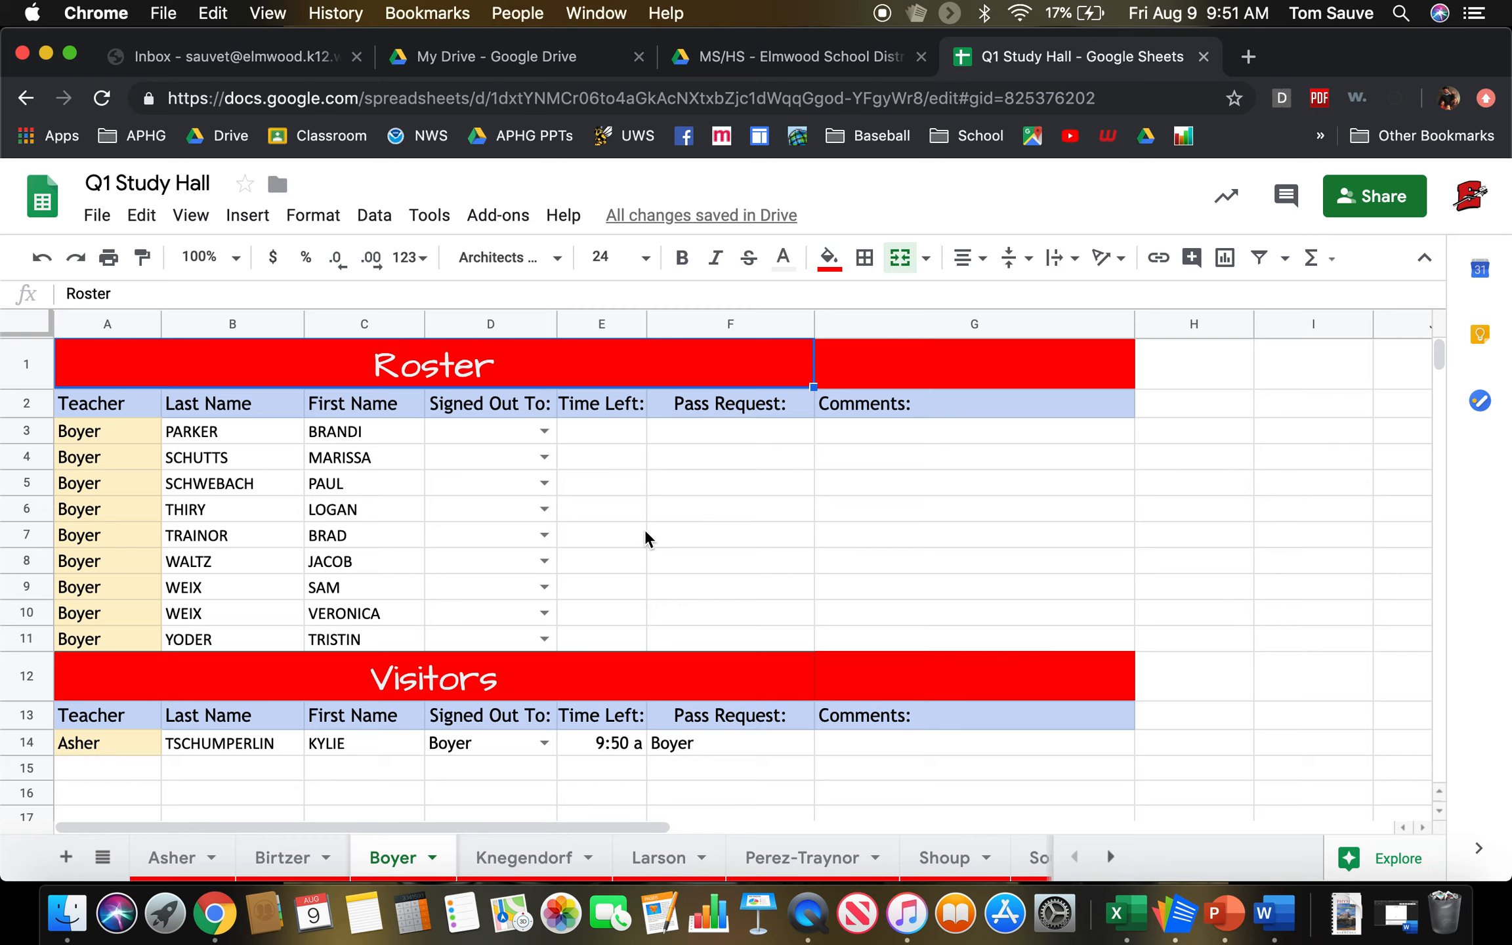
{"action": "left_click", "coordinate": [542, 535]}
{"action": "scroll", "coordinate": [486, 718], "scroll_direction": "down", "scroll_amount": 3}
{"action": "scroll", "coordinate": [484, 717], "scroll_direction": "down", "scroll_amount": 2}
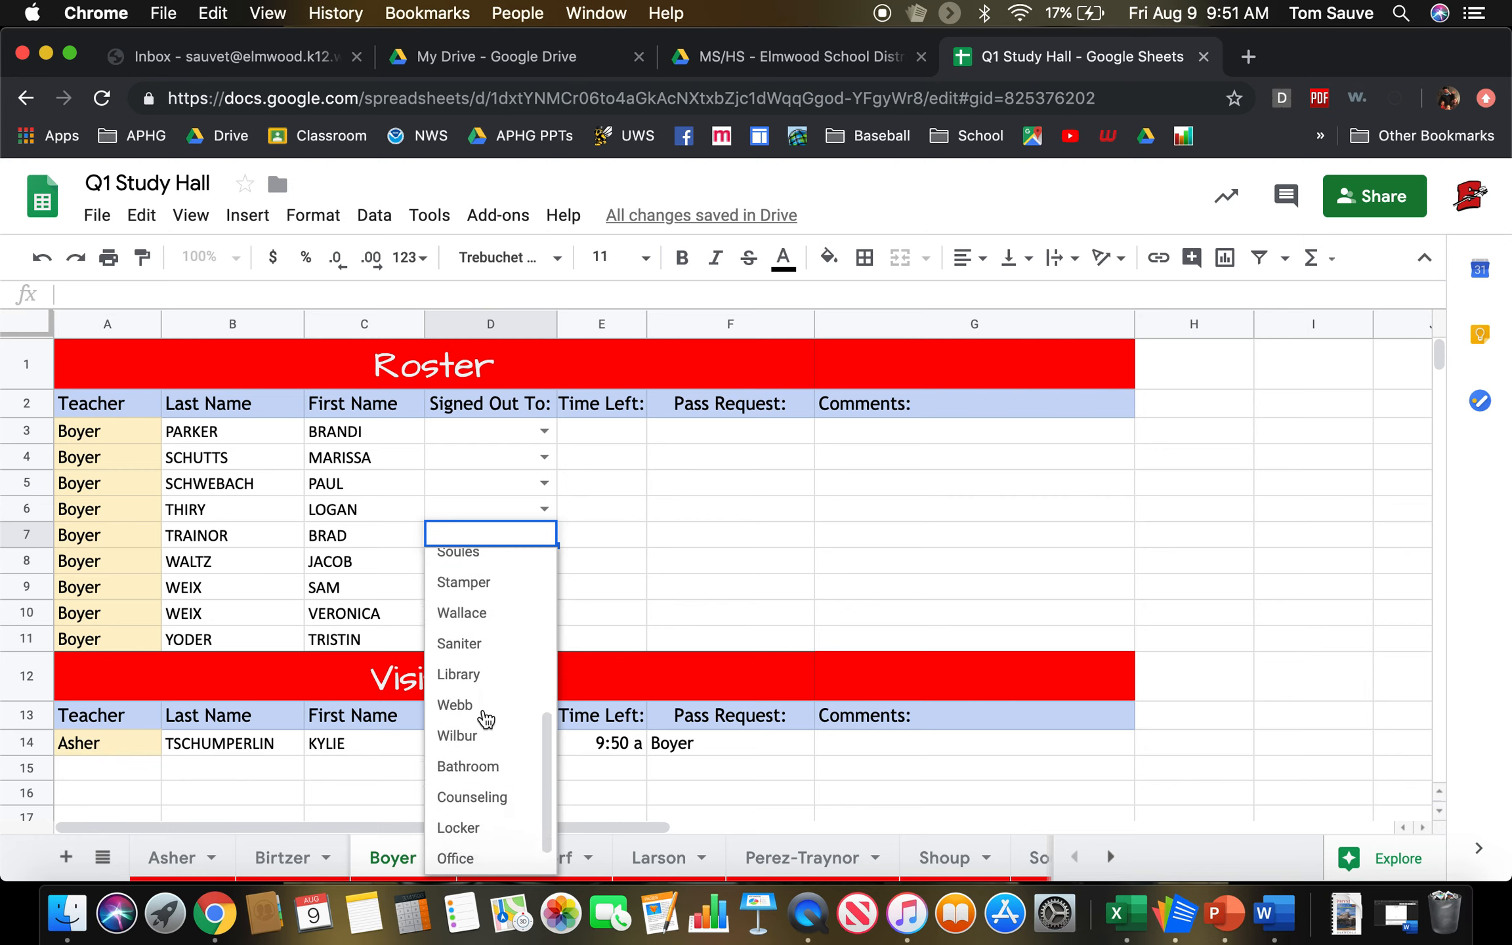
{"action": "left_click", "coordinate": [464, 766]}
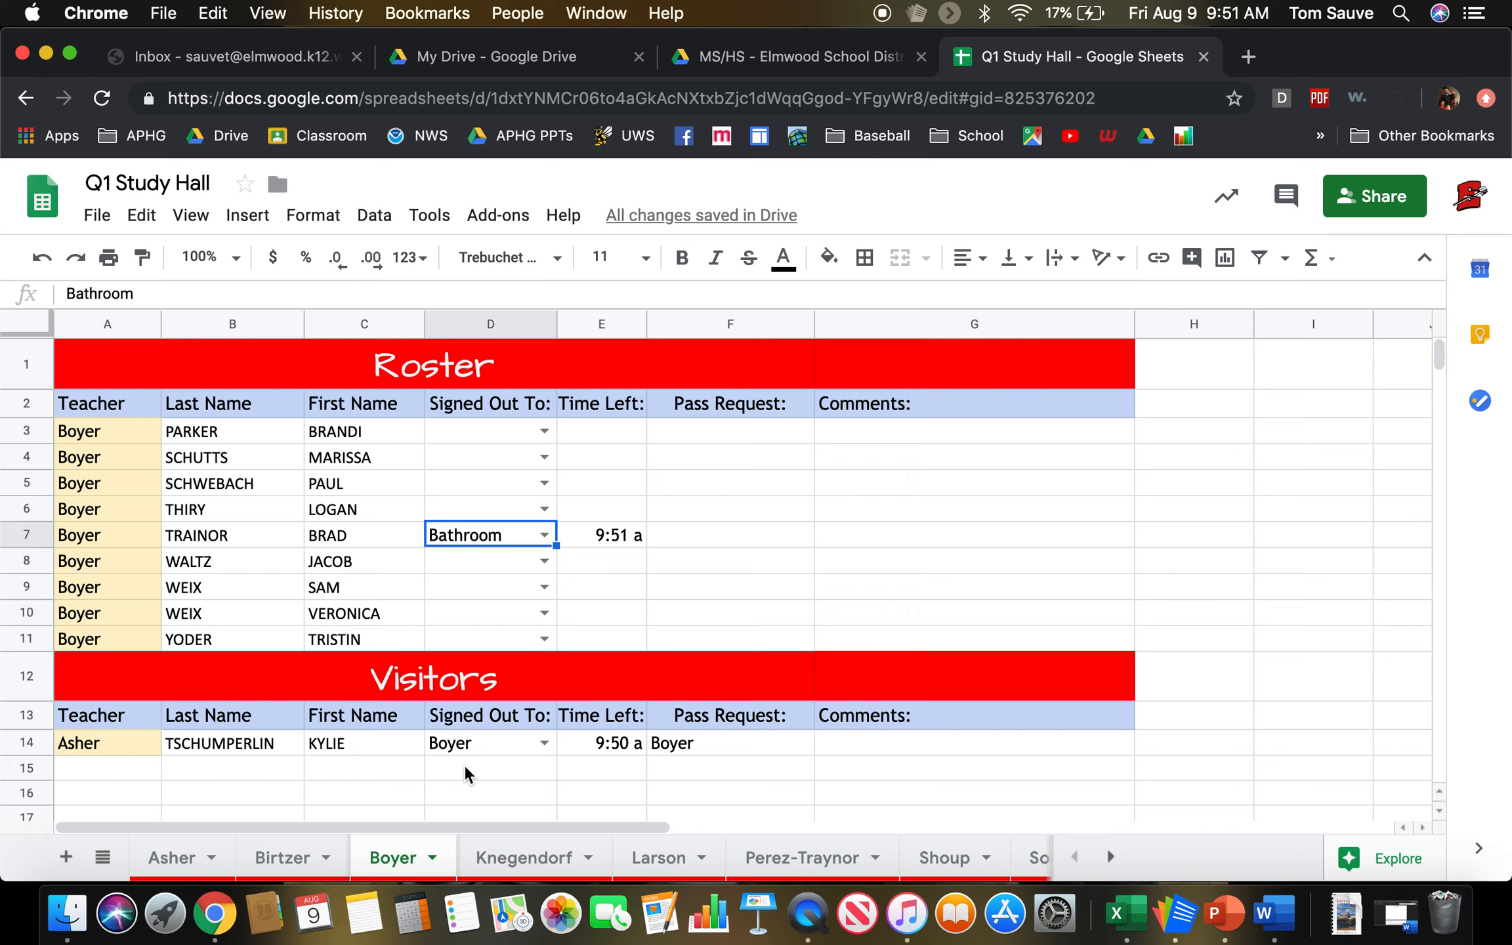
Sign the student in row 9 out to Office and the student in row 11 out to Locker
{"action": "left_click", "coordinate": [530, 589]}
{"action": "scroll", "coordinate": [472, 771], "scroll_direction": "down", "scroll_amount": 5}
{"action": "scroll", "coordinate": [472, 768], "scroll_direction": "down", "scroll_amount": 3}
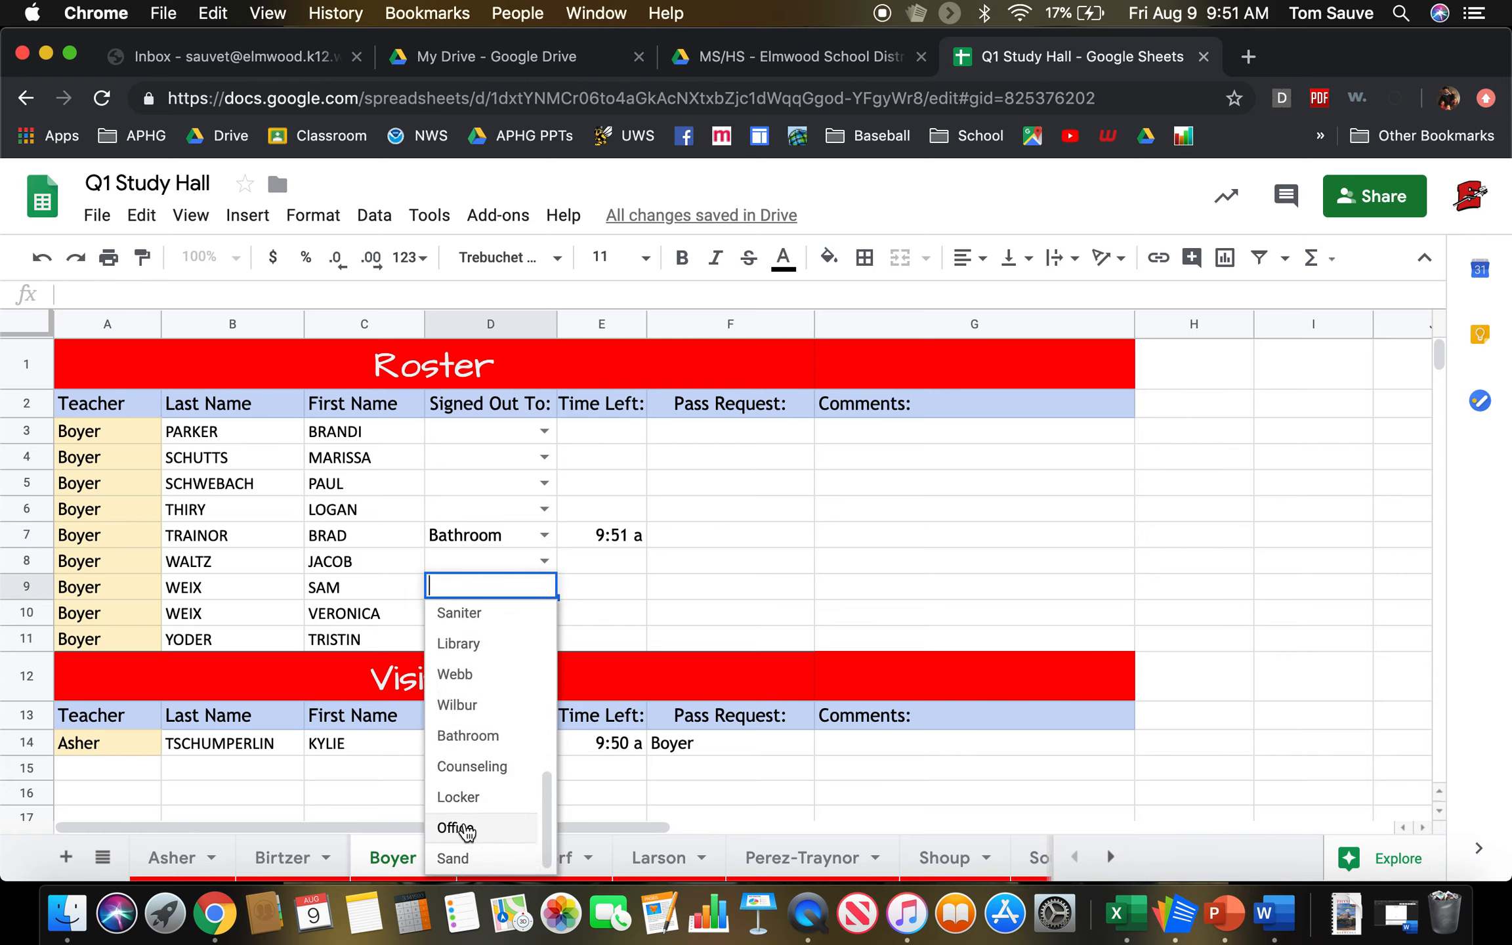
{"action": "left_click", "coordinate": [467, 829]}
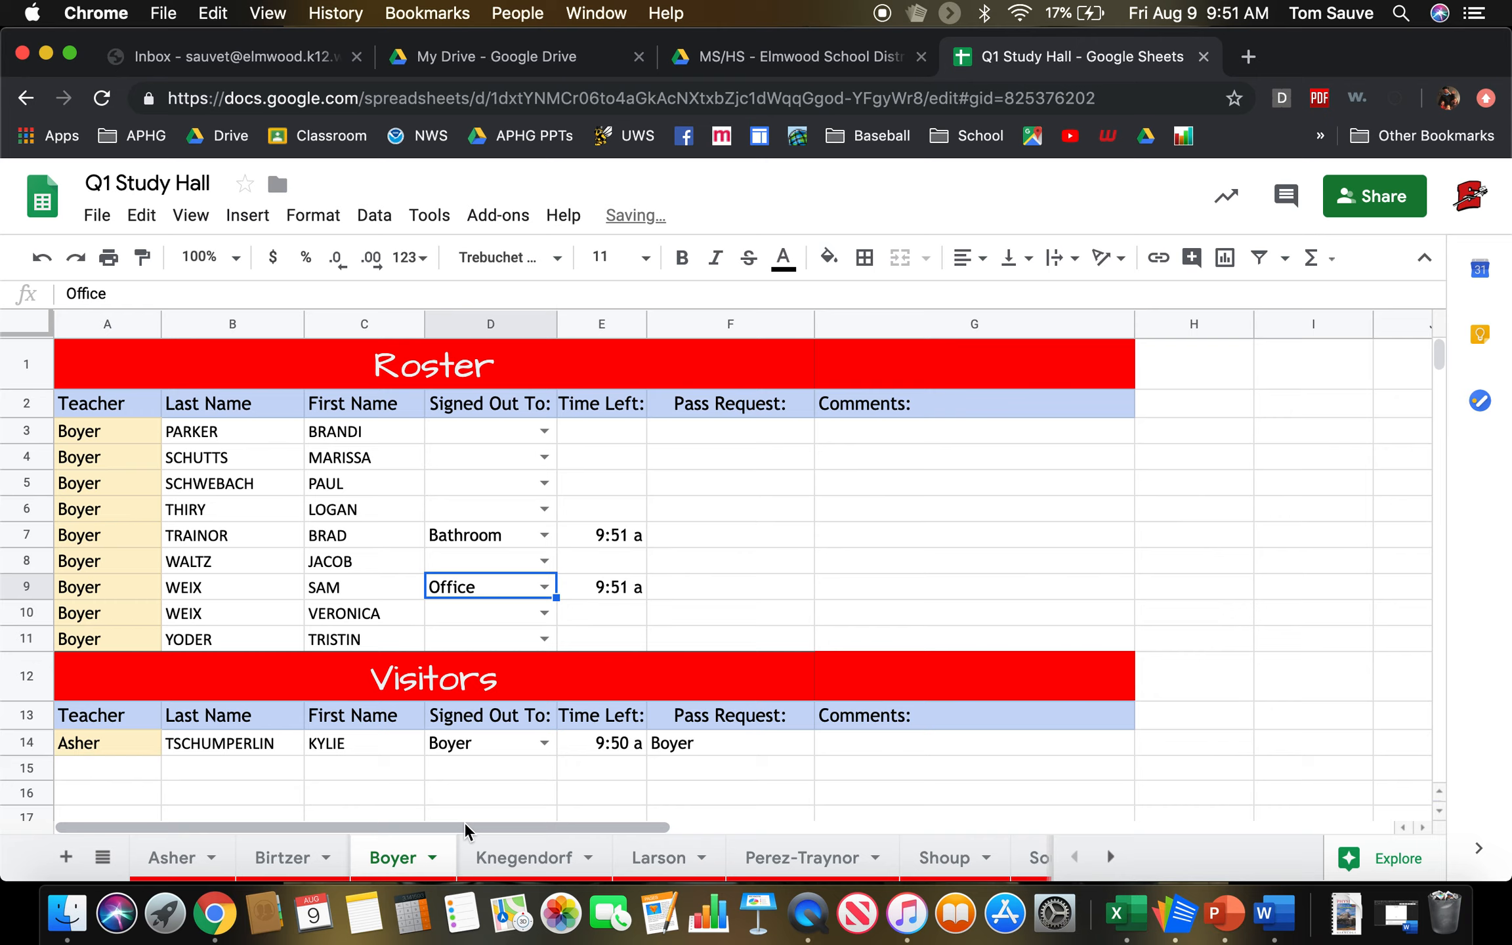
{"action": "left_click", "coordinate": [541, 639]}
{"action": "scroll", "coordinate": [493, 751], "scroll_direction": "down", "scroll_amount": 5}
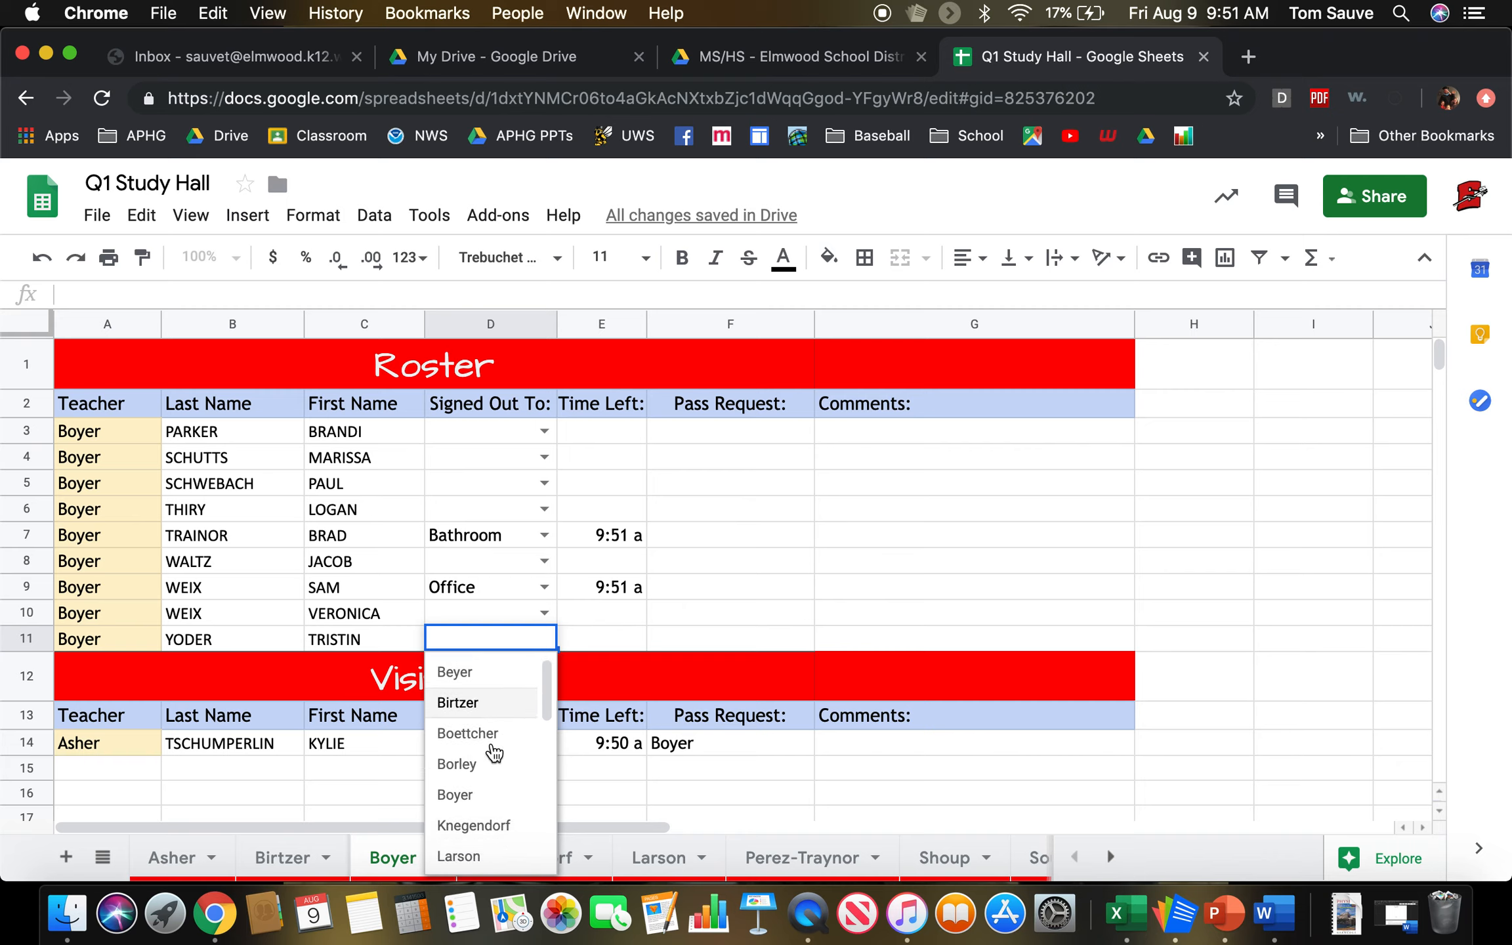
{"action": "scroll", "coordinate": [493, 751], "scroll_direction": "down", "scroll_amount": 3}
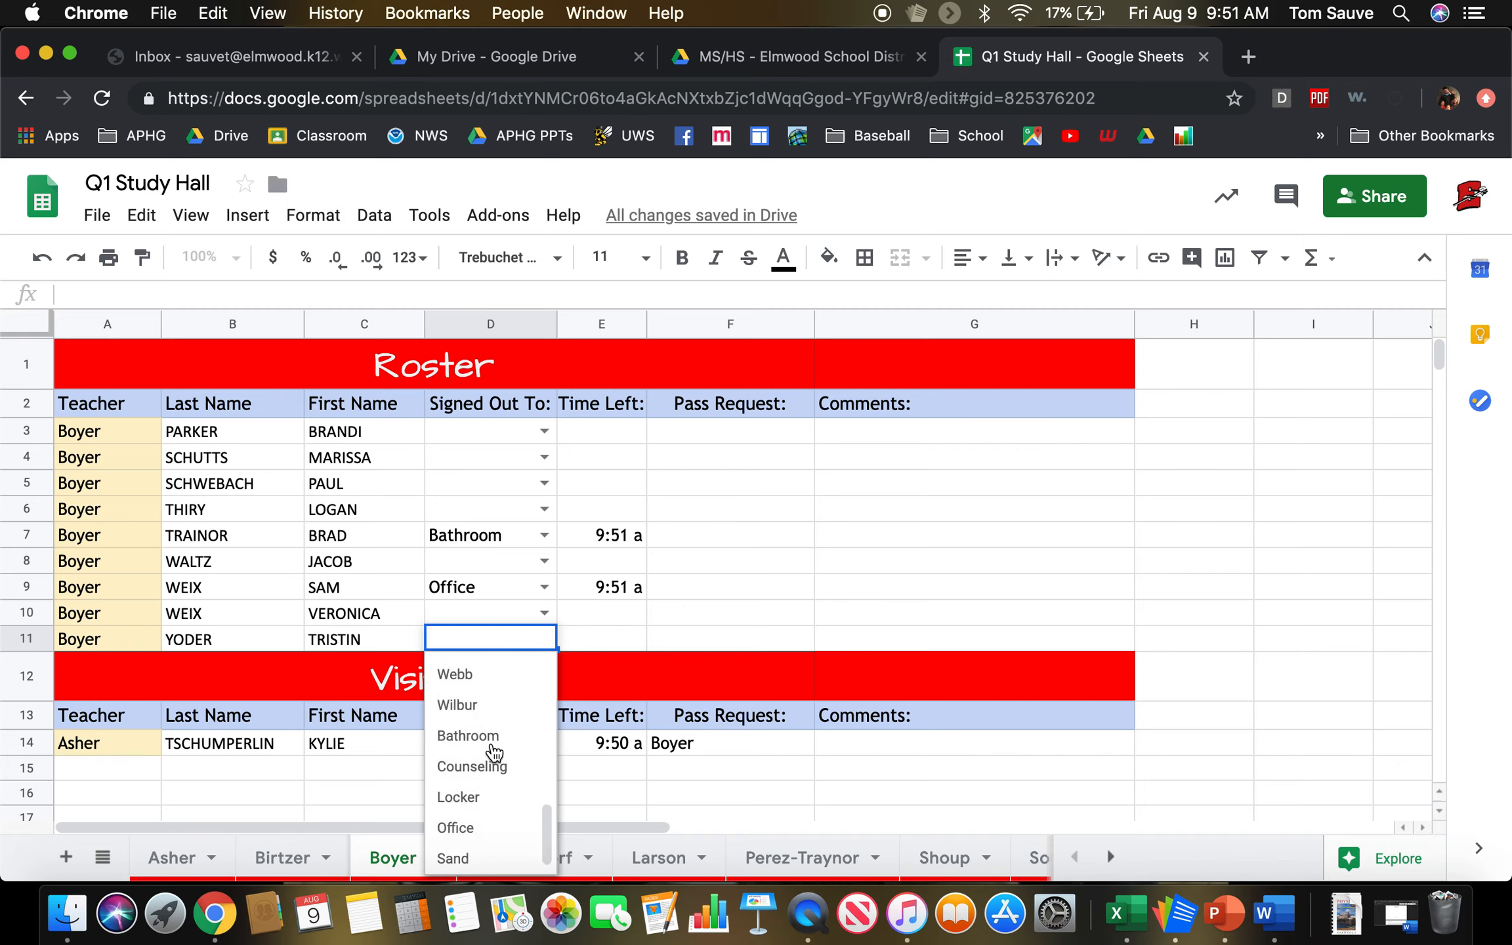
{"action": "left_click", "coordinate": [477, 798]}
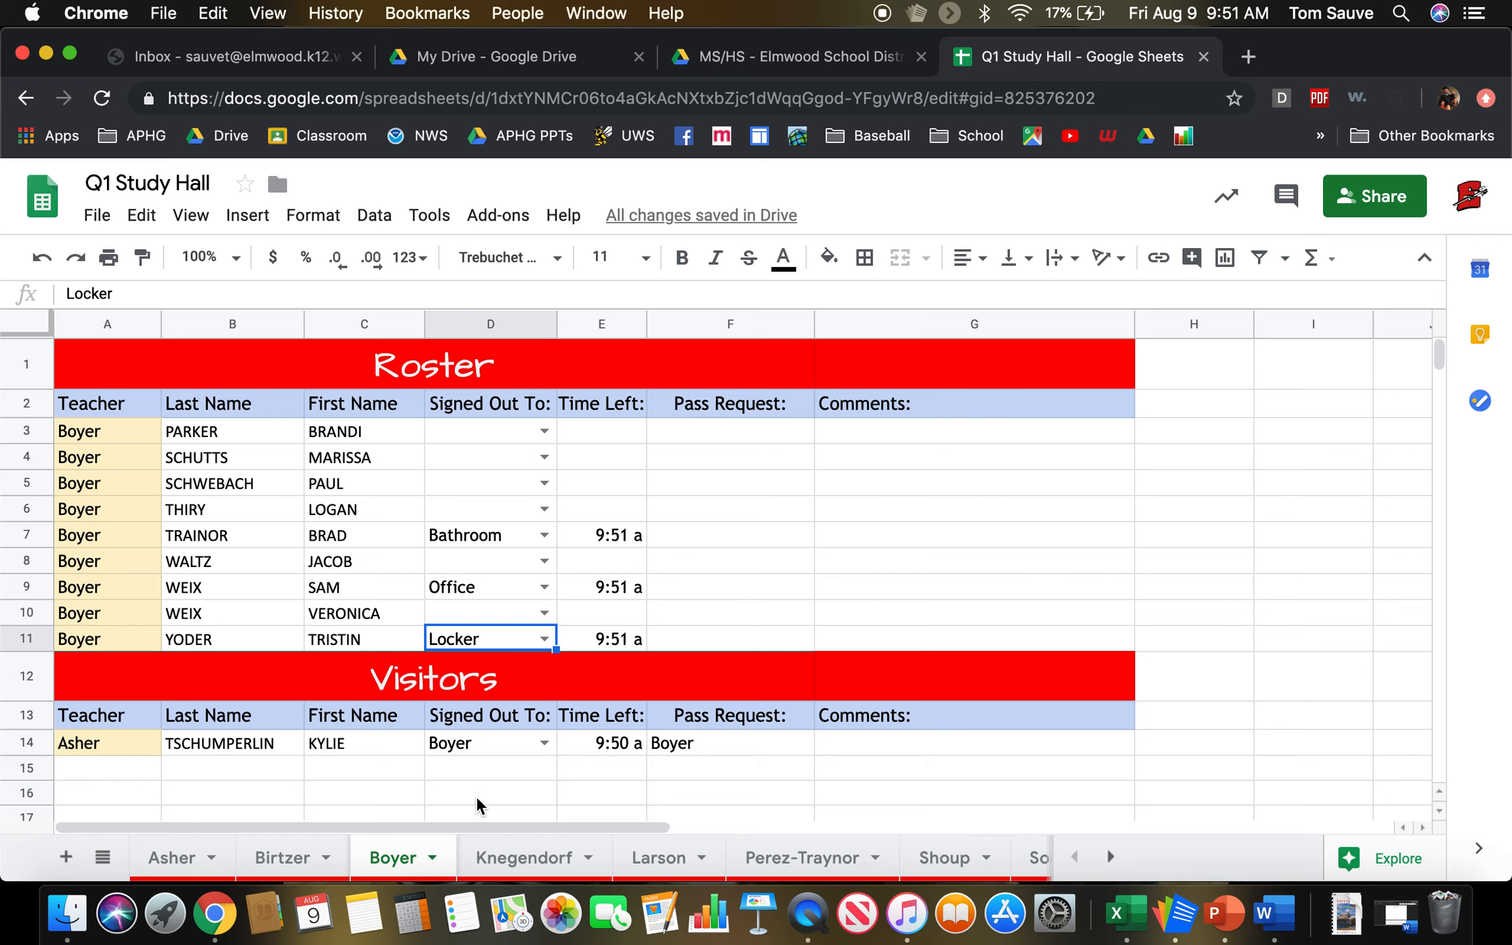
{"action": "left_click", "coordinate": [1115, 858]}
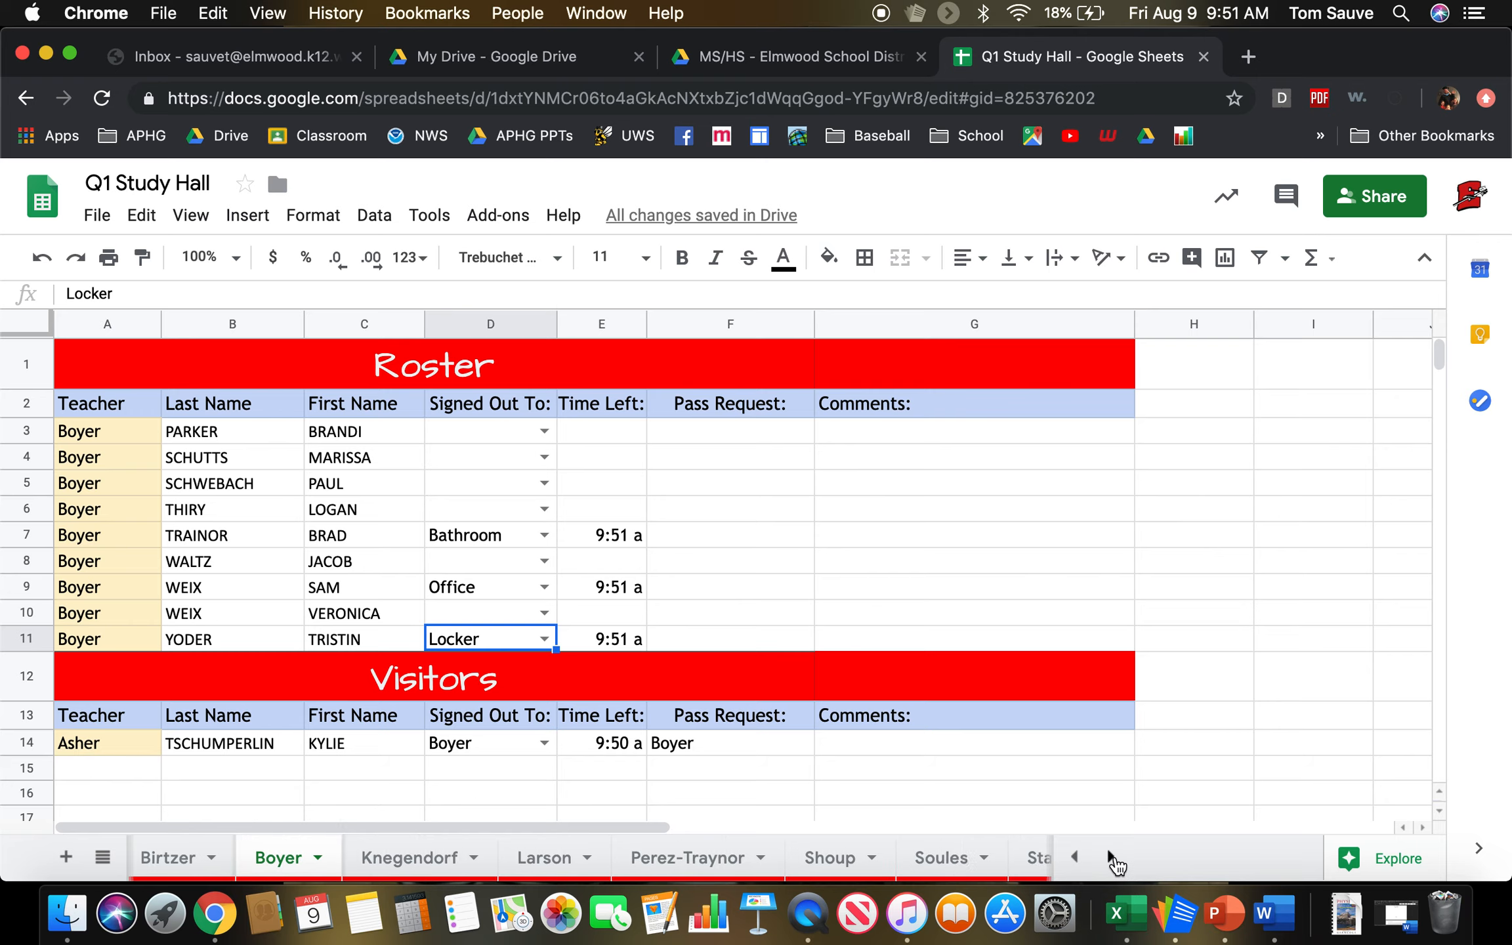
{"action": "left_click", "coordinate": [1074, 857]}
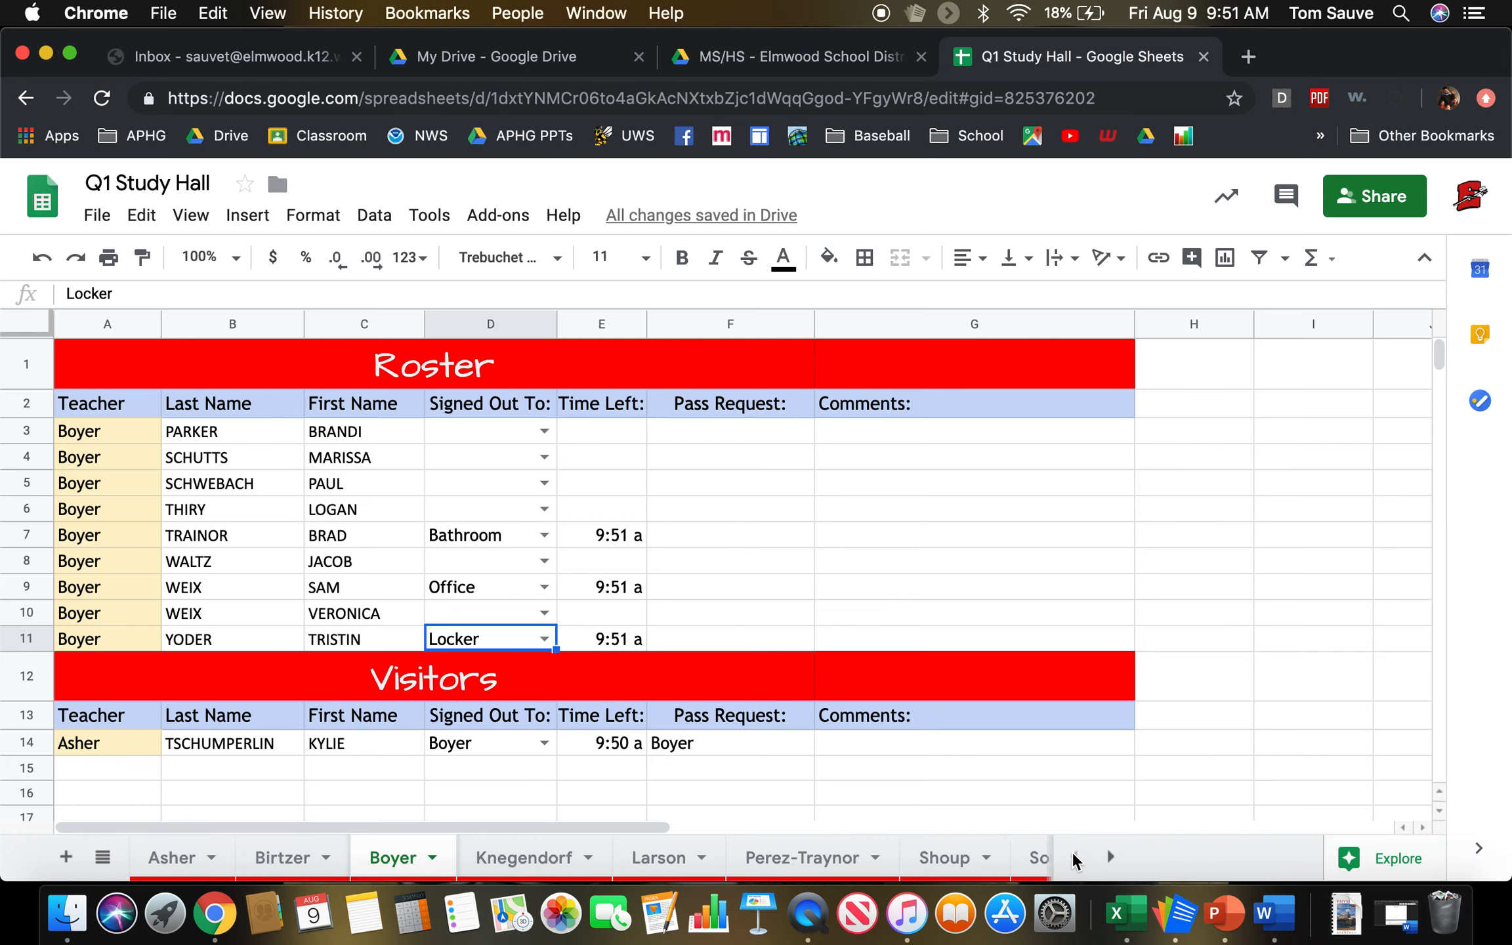